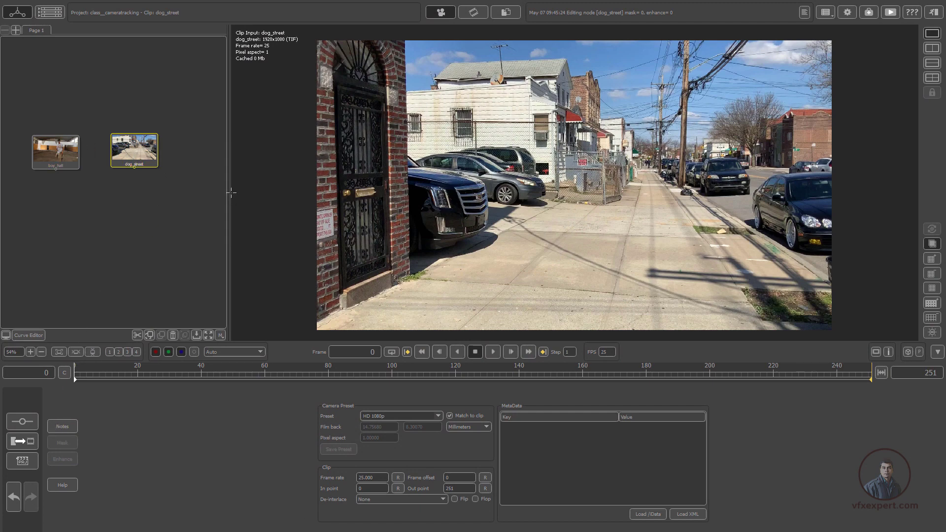
- Inspect the dog_street footage in the viewer at closer and wider magnifications
click(127, 146)
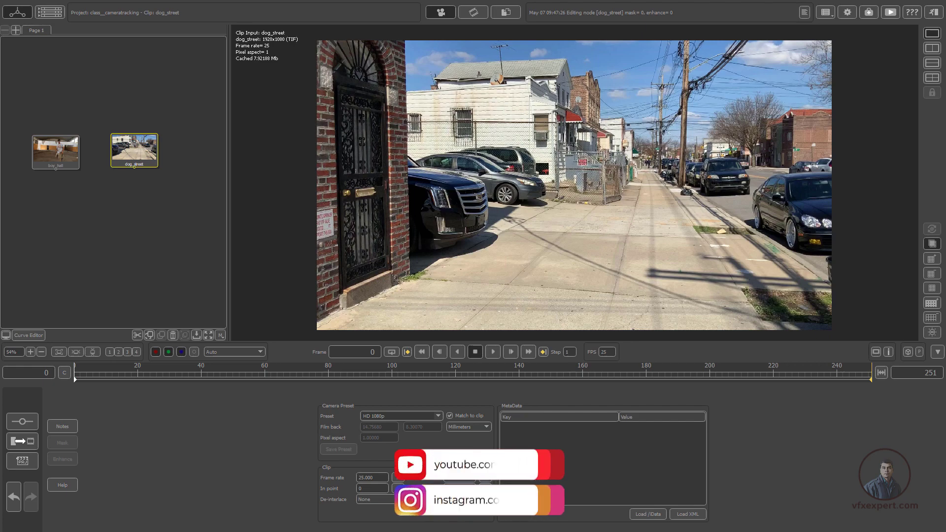
scroll(606, 192, up, 2)
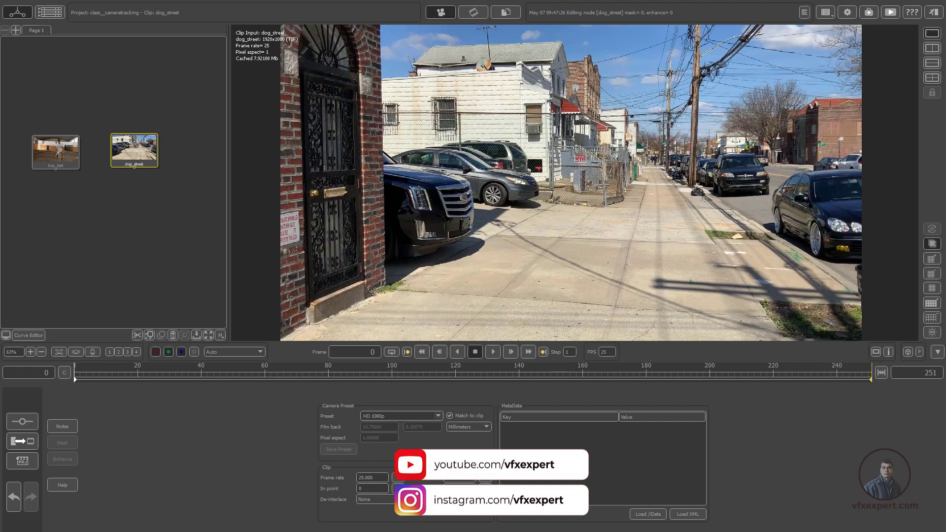
scroll(614, 187, down, 2)
scroll(614, 192, up, 1)
scroll(615, 197, down, 1)
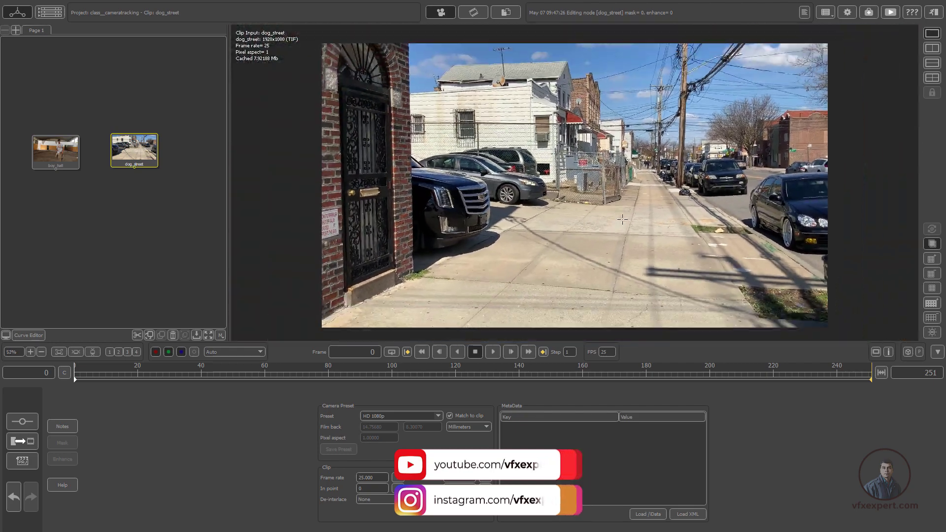
scroll(617, 202, up, 1)
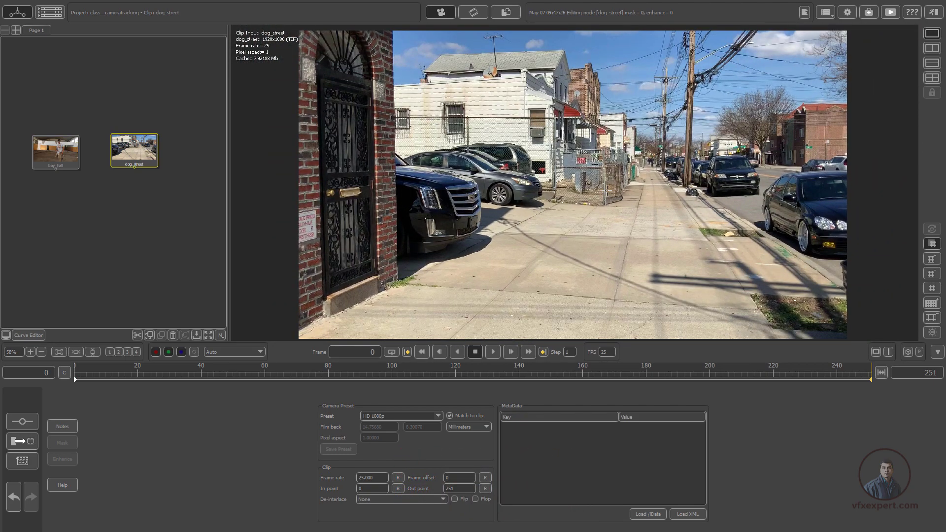
middle_drag(617, 203, 606, 180)
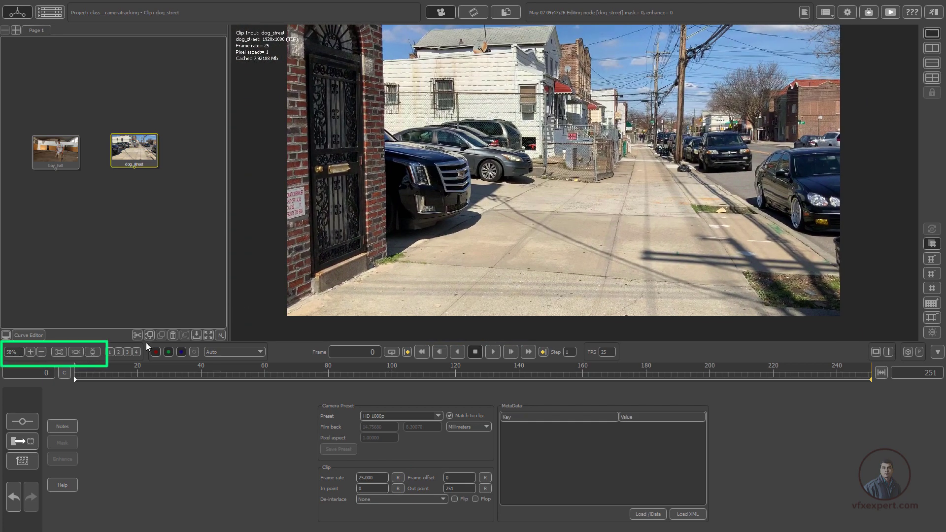
- Compare the viewer's zoom levels, including 100% size, and fit the dog_street image to the viewer height
click(41, 352)
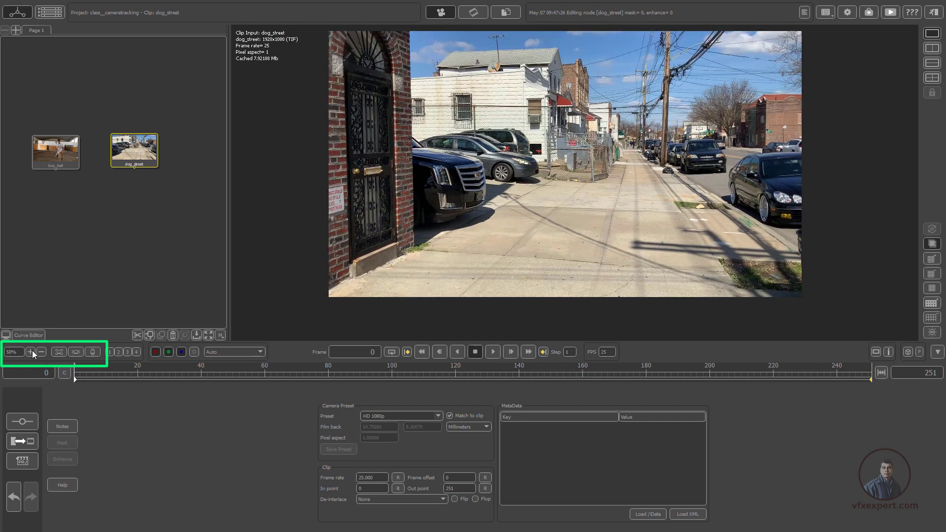
click(31, 352)
click(42, 352)
click(94, 354)
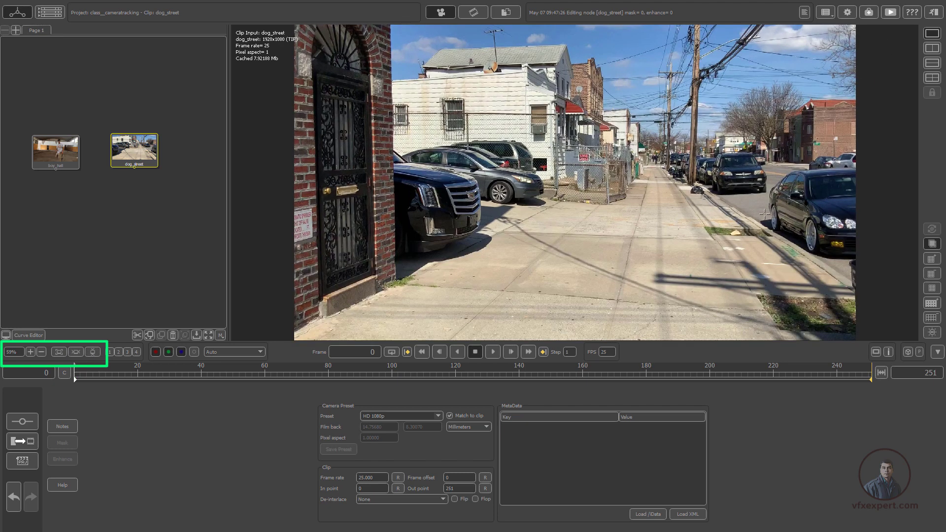
click(76, 352)
click(59, 351)
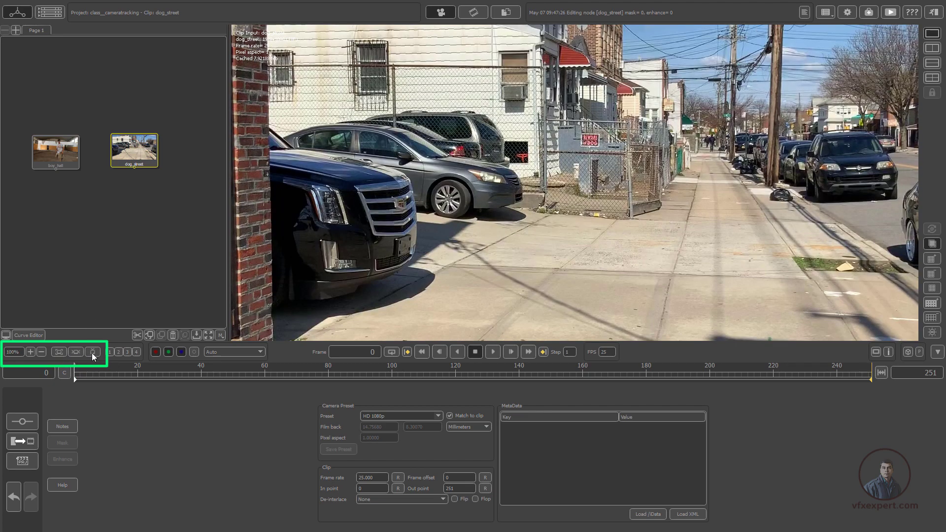
click(92, 353)
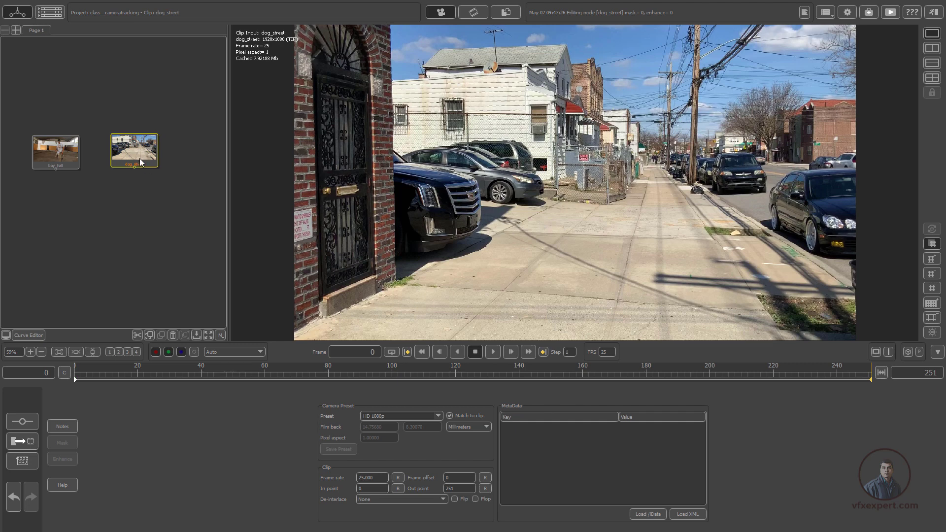
- Cache the dog_street clip and play it back, returning to the first frame
click(65, 373)
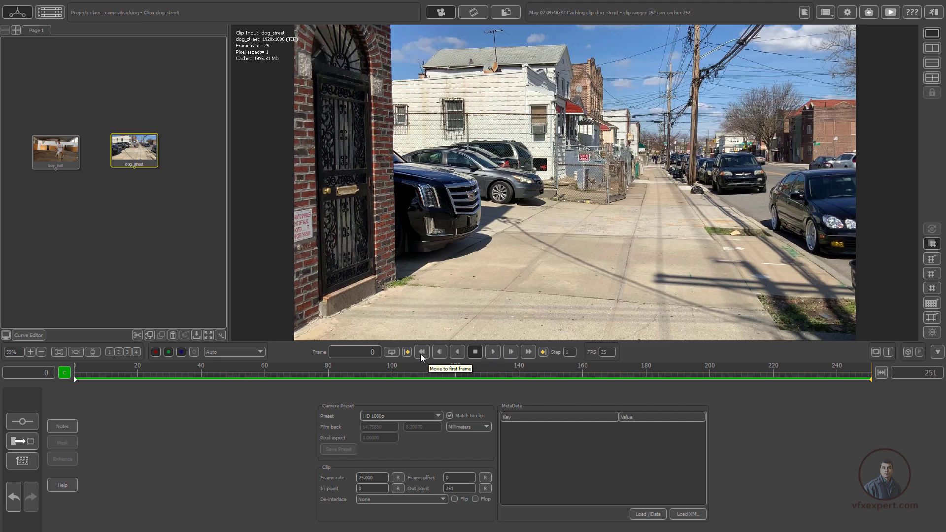
click(493, 352)
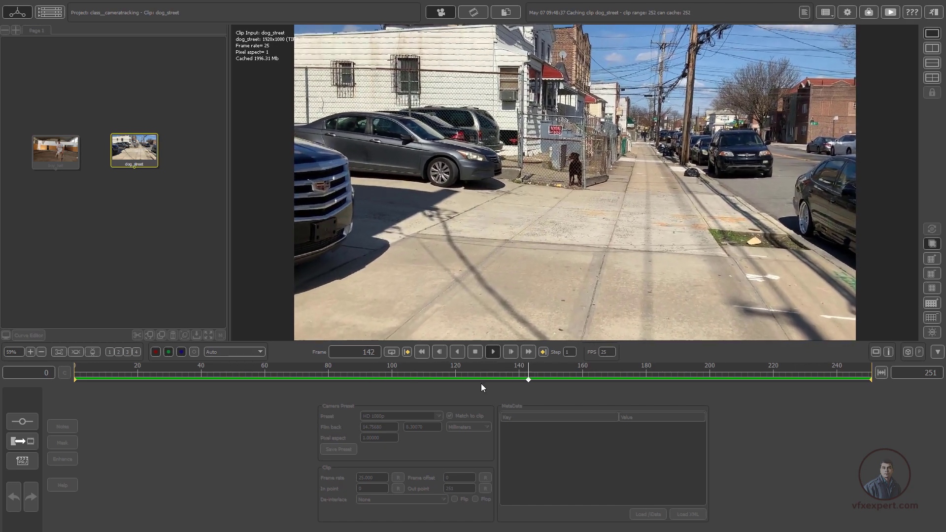
click(475, 352)
click(422, 352)
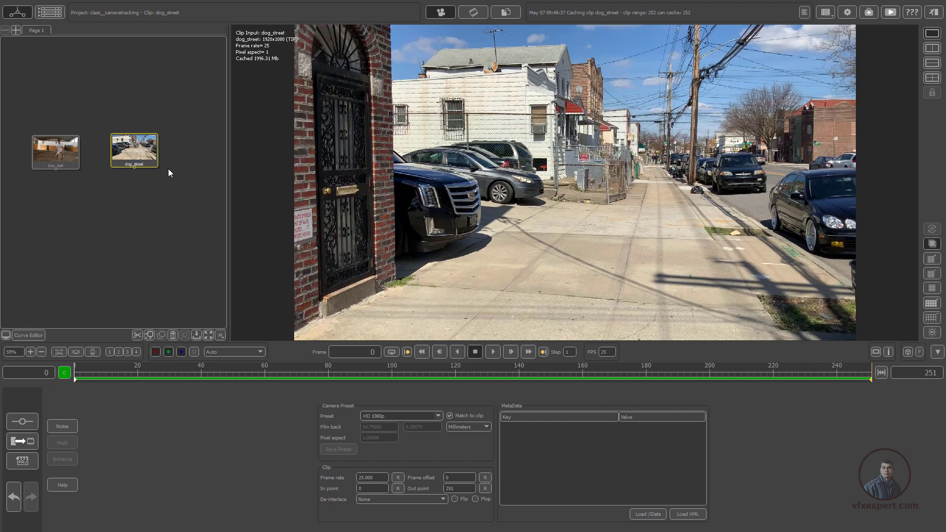
- Add an Auto Track node connected to the dog_street clip
right_click(138, 150)
mouse_move(162, 167)
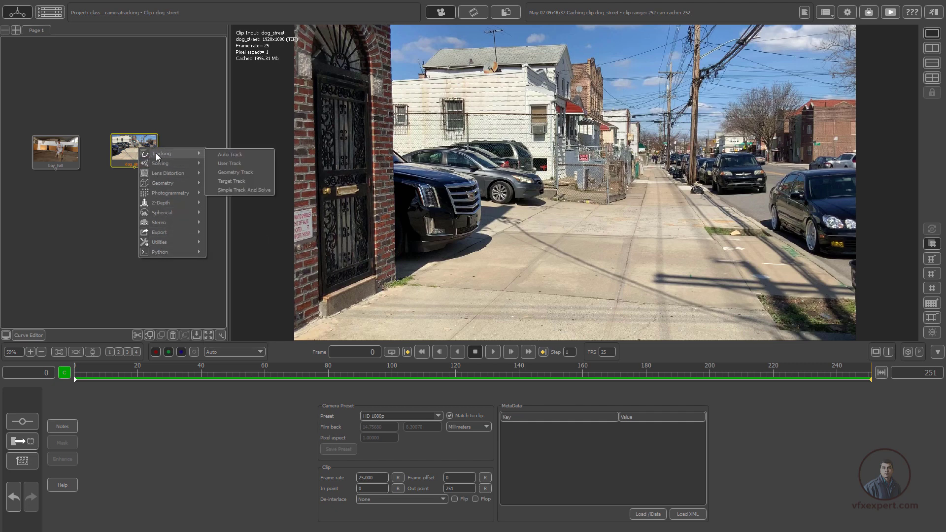
click(245, 156)
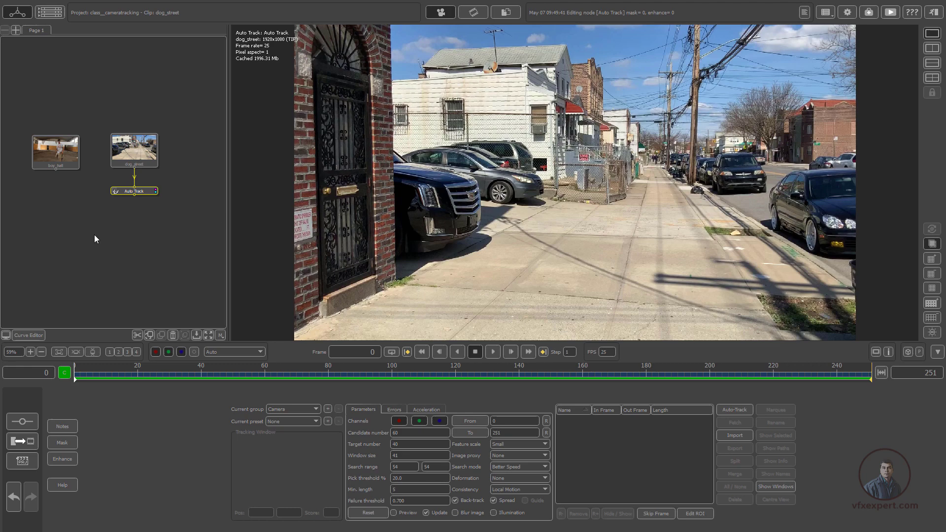
- Zoom the node tree in and out and frame the clips with the Auto Track node
scroll(120, 232, up, 2)
scroll(112, 222, down, 2)
scroll(152, 238, up, 3)
scroll(148, 234, down, 2)
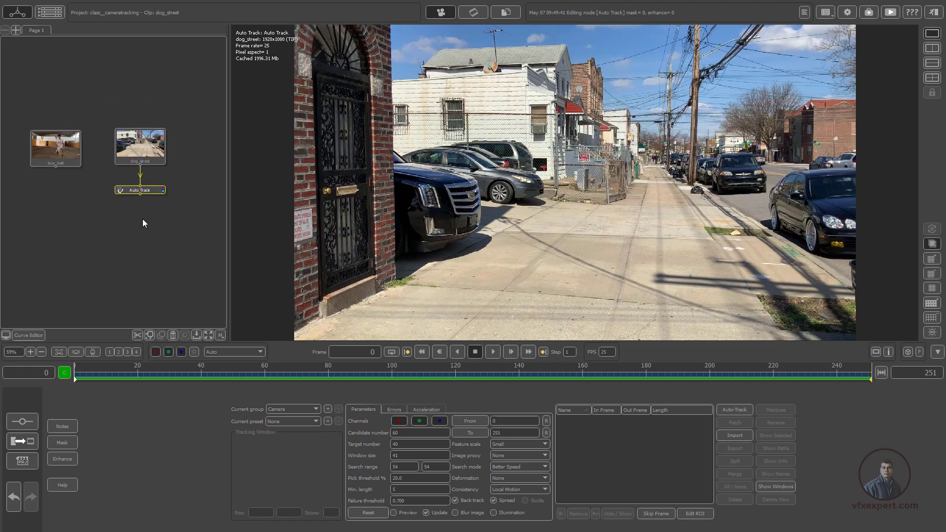
scroll(200, 273, up, 1)
scroll(129, 237, down, 1)
scroll(123, 232, up, 1)
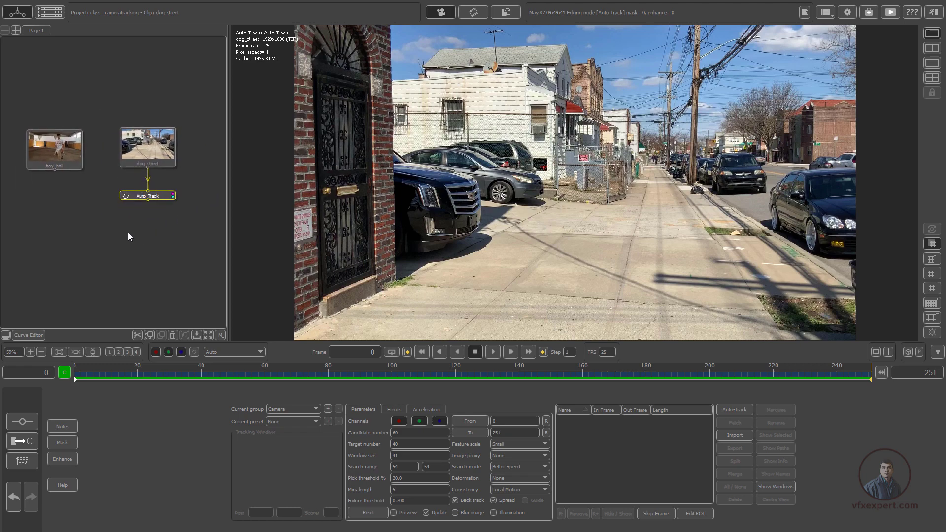
click(209, 335)
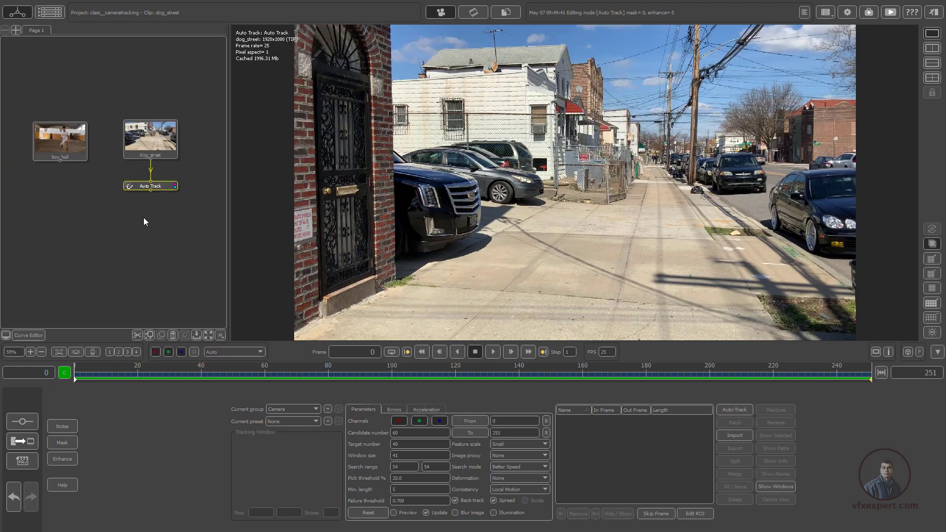
- Unlink the Auto Track node from dog_street, link it back, and open it for editing
click(159, 187)
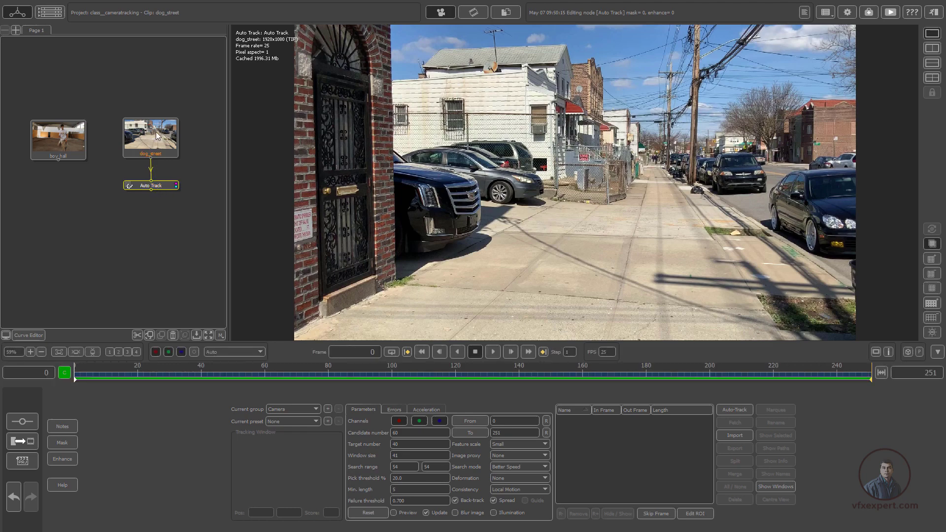
drag(151, 187, 166, 205)
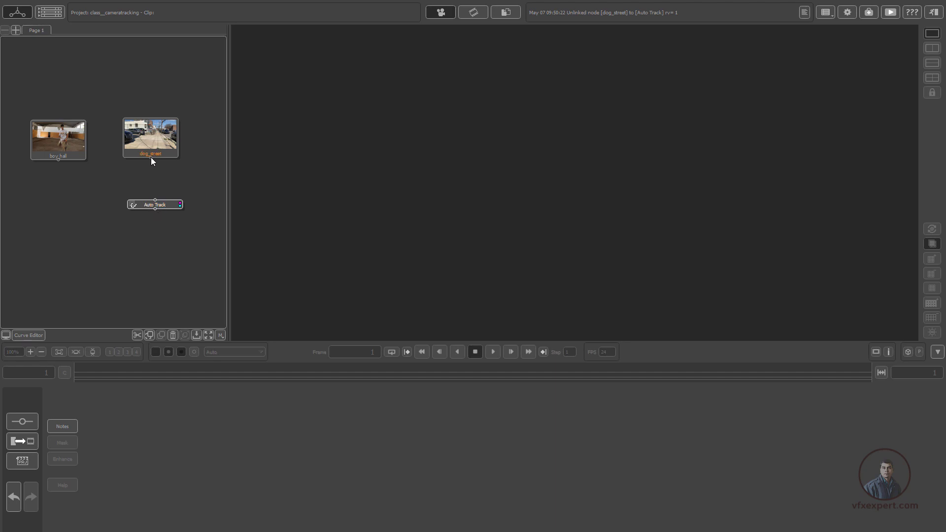
drag(152, 204, 149, 197)
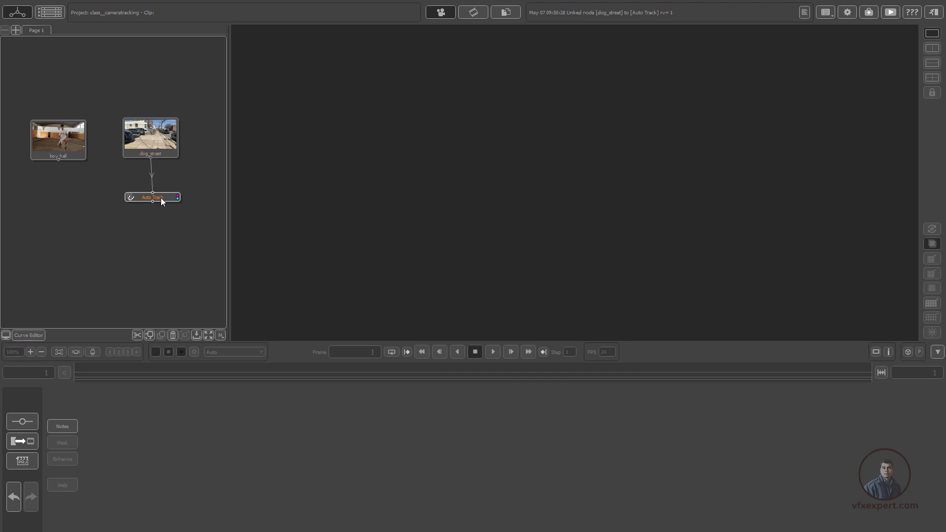
double_click(161, 197)
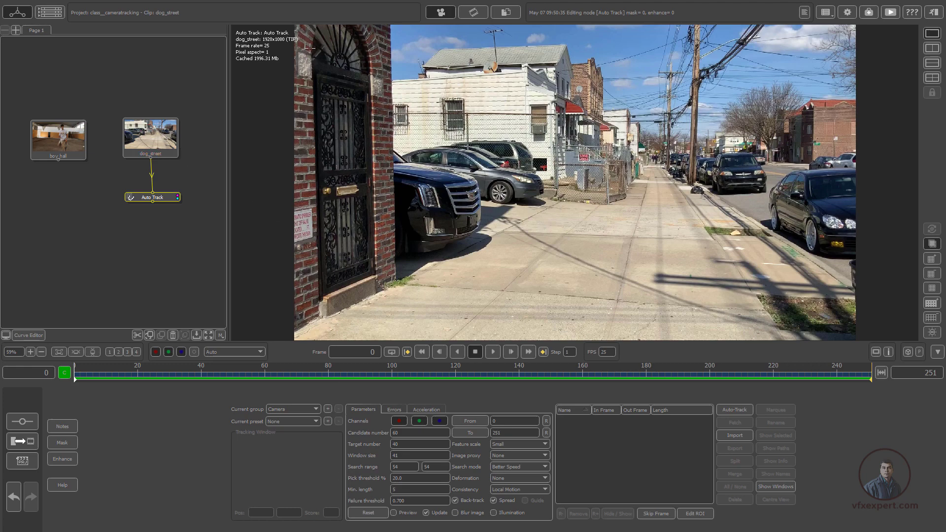
- Open the dog_street clip's settings and return to editing the Auto Track node, placed just below the clip
click(166, 144)
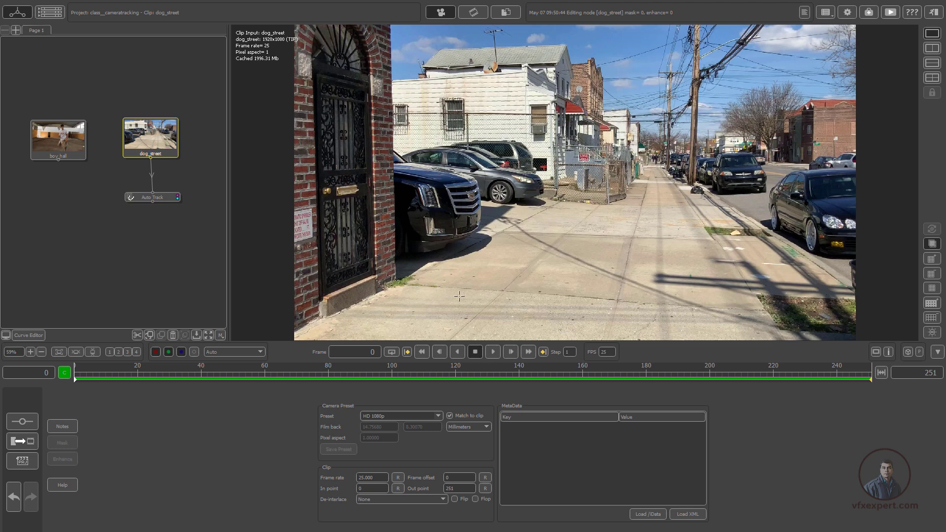
drag(161, 198, 155, 203)
double_click(160, 194)
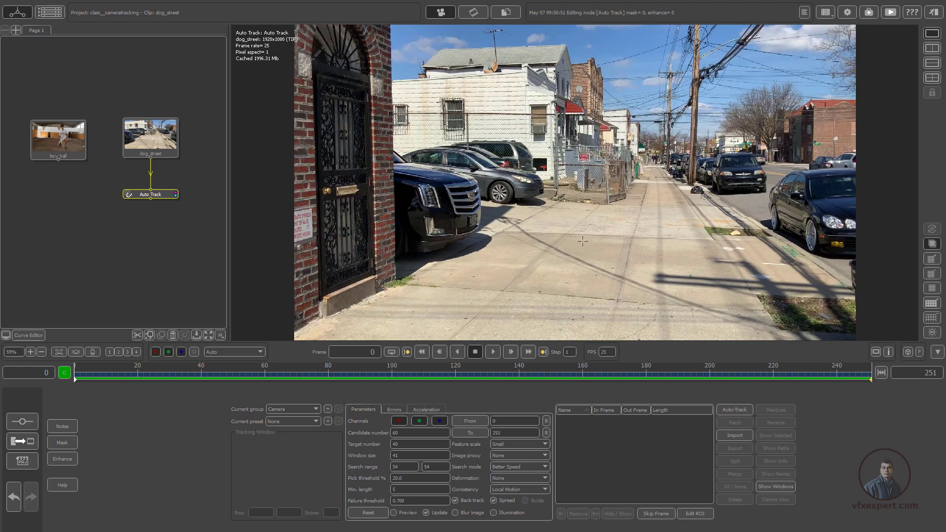
- Enable the feature preview in Auto Track, with candidate number 100 and search mode Better Accuracy
click(393, 513)
click(525, 469)
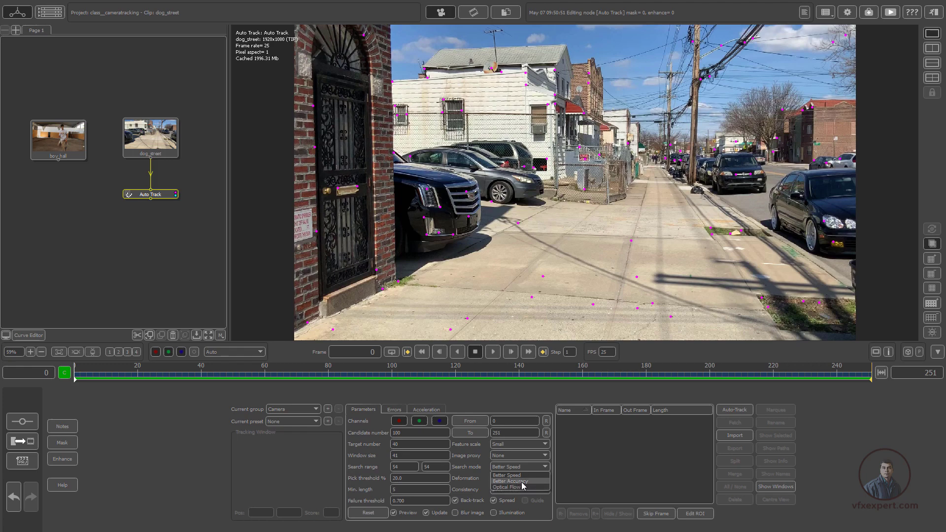
click(522, 482)
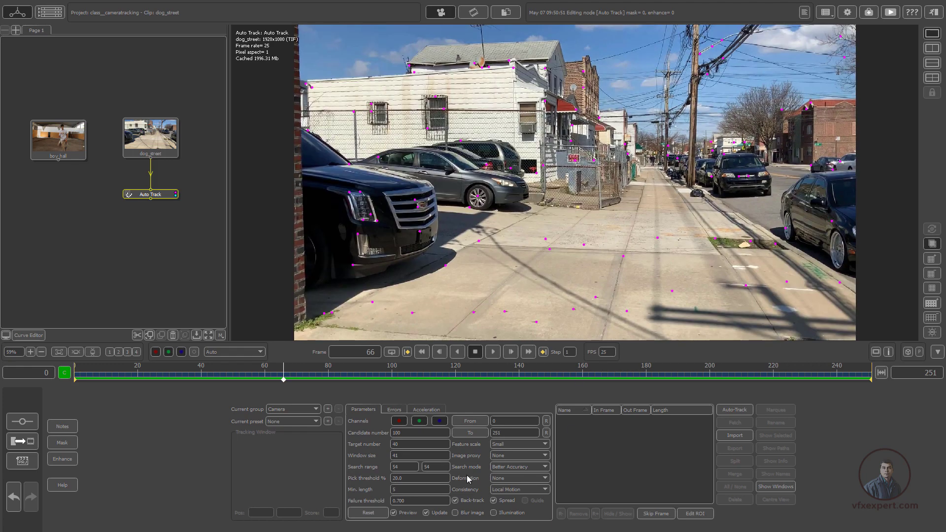
- Set the Auto Track deformation to Rotate,Scale and the consistency to Free Camera
click(508, 479)
click(508, 486)
click(338, 379)
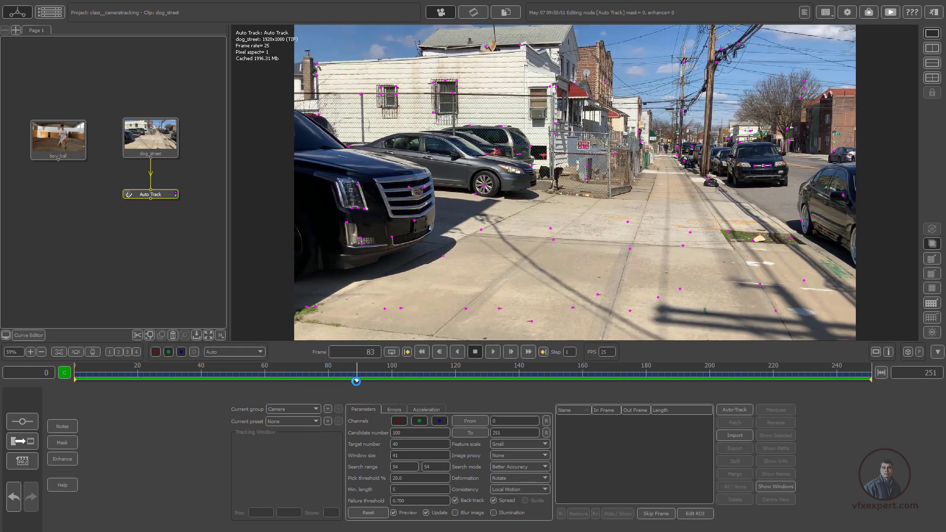
click(513, 478)
click(513, 494)
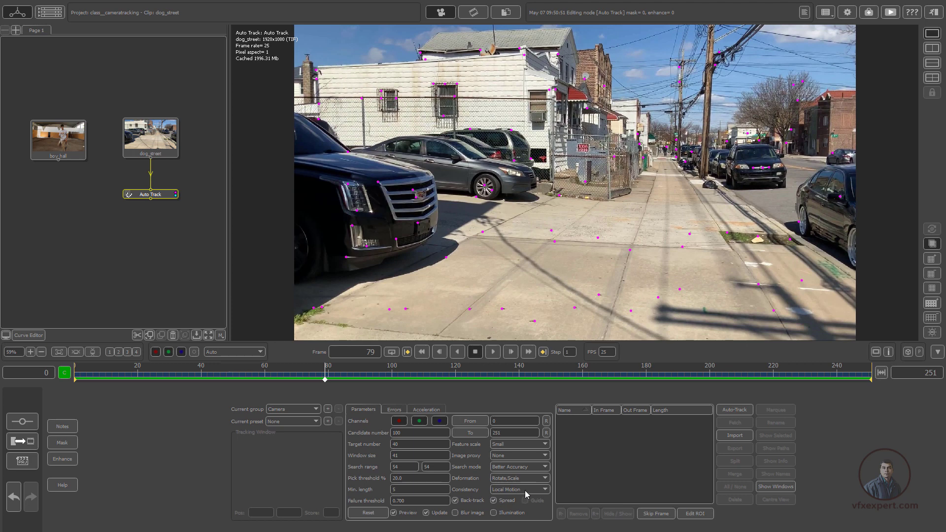
click(542, 491)
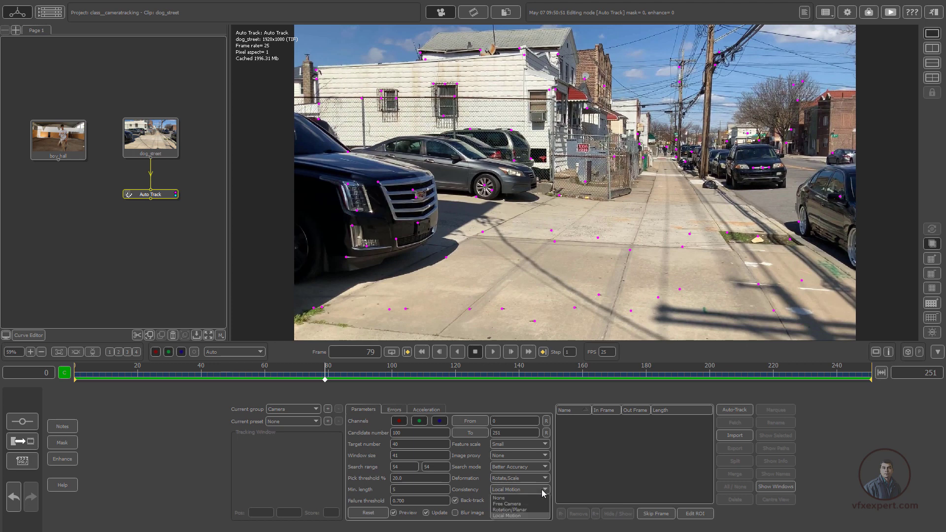
click(513, 504)
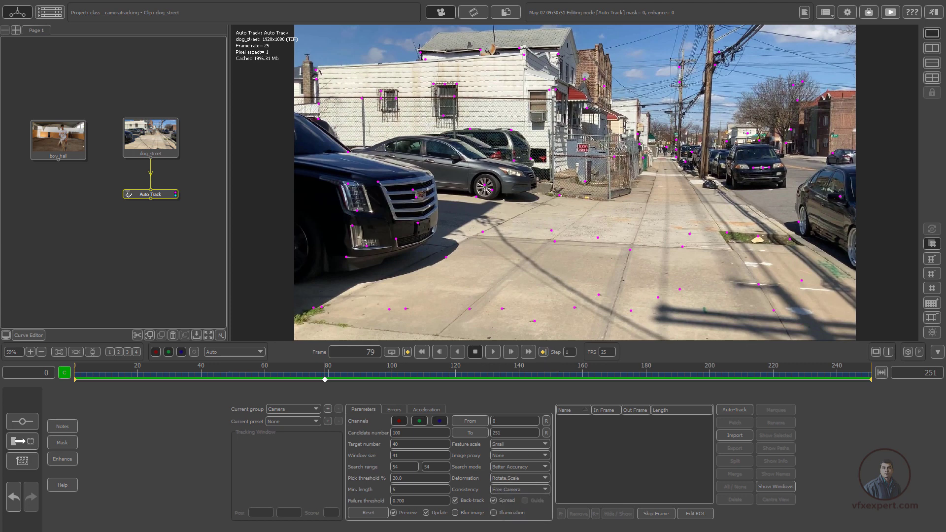
- Preview the motion of feature points on the pavement and by the fence, and switch Illumination on and off
click(535, 321)
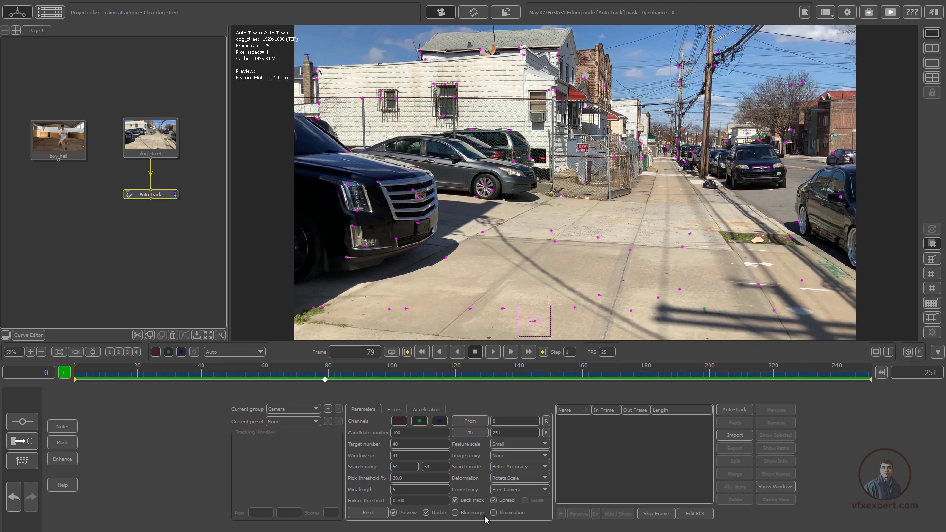
click(559, 195)
click(535, 321)
click(496, 514)
click(493, 513)
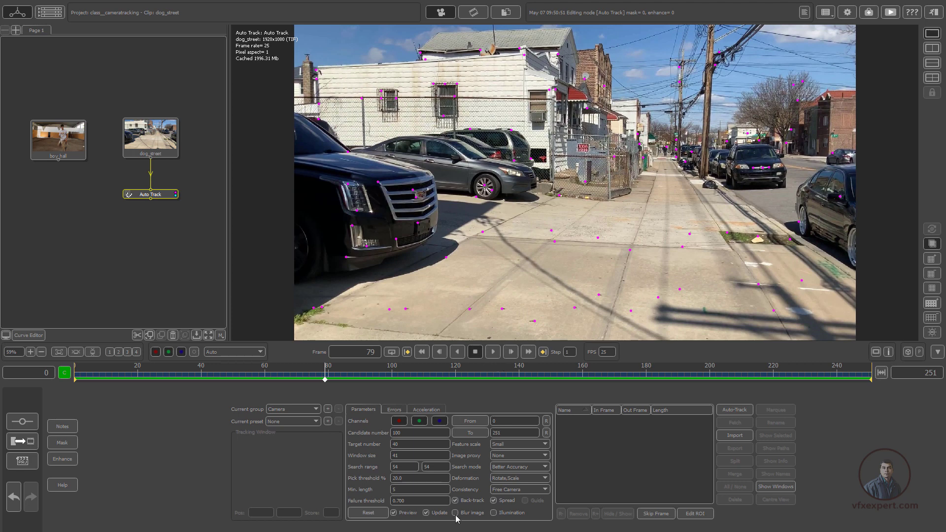
- Enable Blur image for the auto tracking and preview several features on the pavement and fence
click(455, 513)
click(690, 235)
click(614, 157)
click(469, 309)
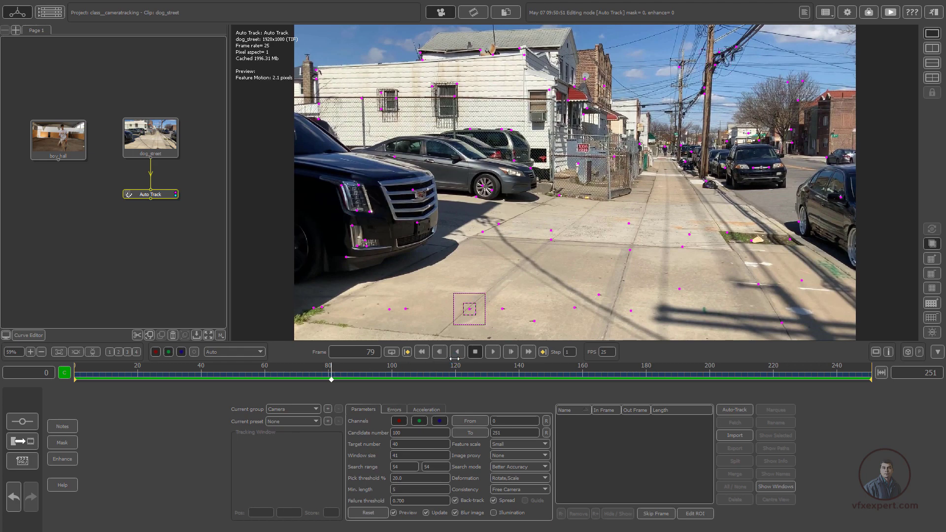
- Play the clip on to frame 144 and preview the motion of a pavement feature there
click(493, 351)
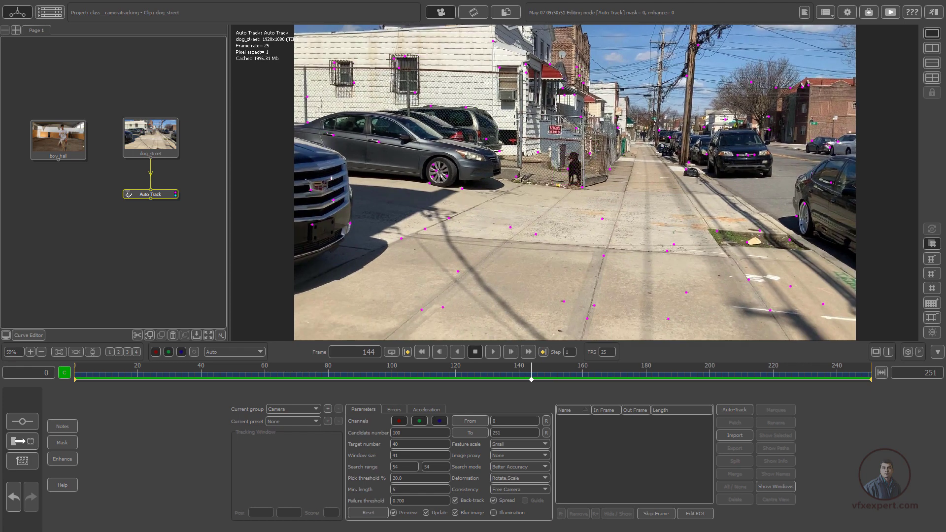
click(534, 234)
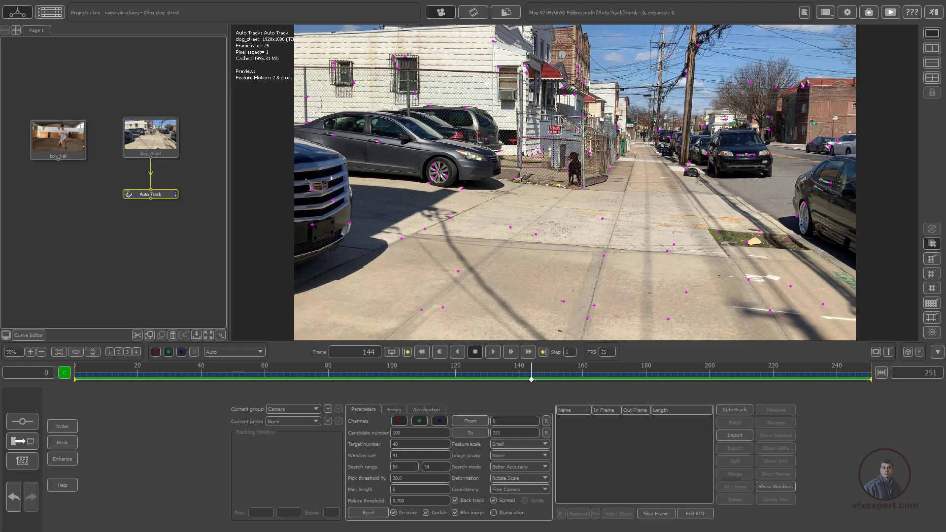
click(71, 446)
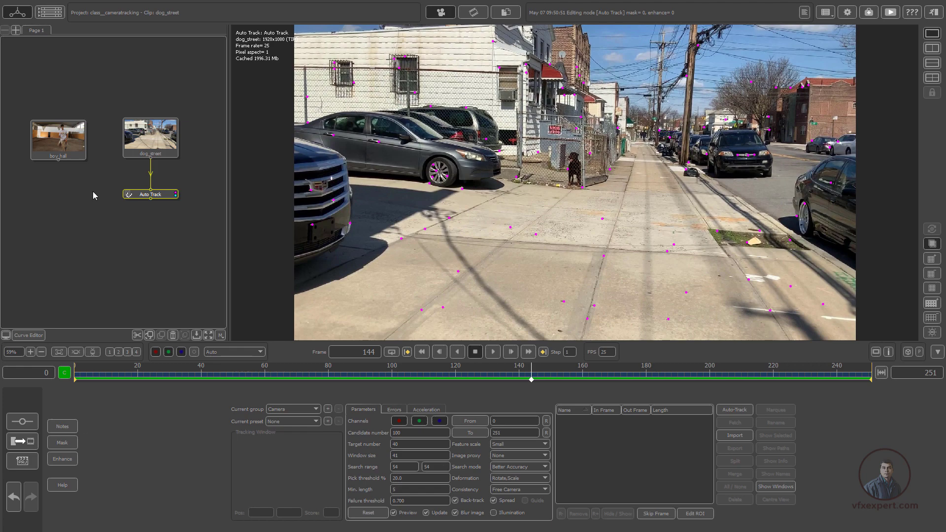
- Look through the boy_hall clip and add an Auto Track node to it
drag(69, 146, 74, 148)
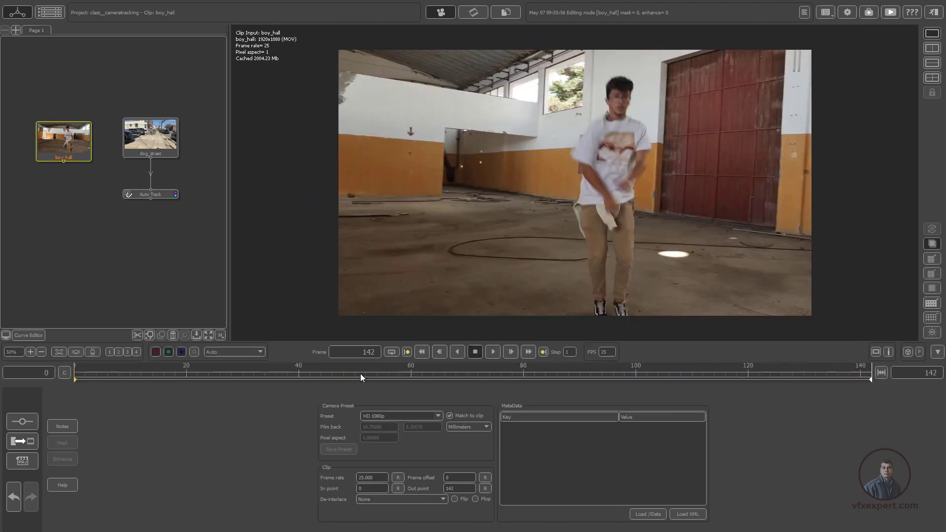
click(344, 377)
drag(477, 233, 634, 273)
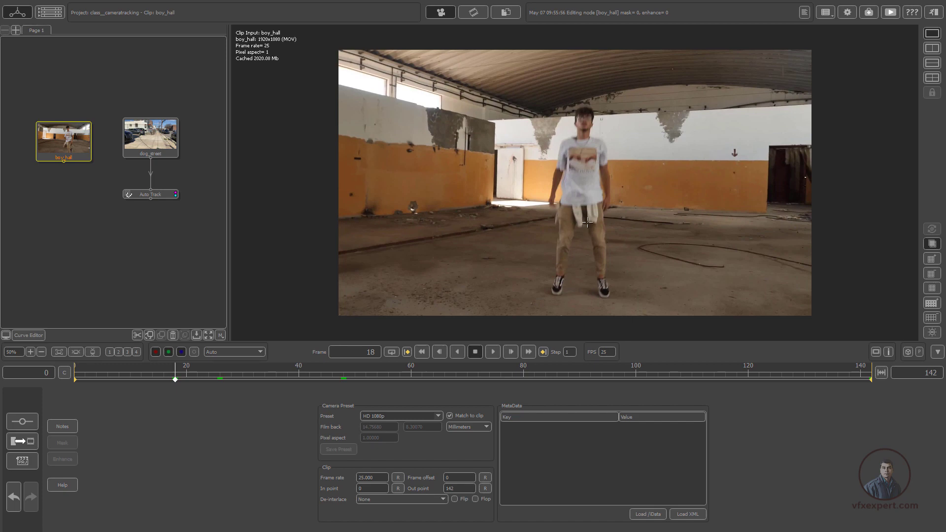
right_click(71, 149)
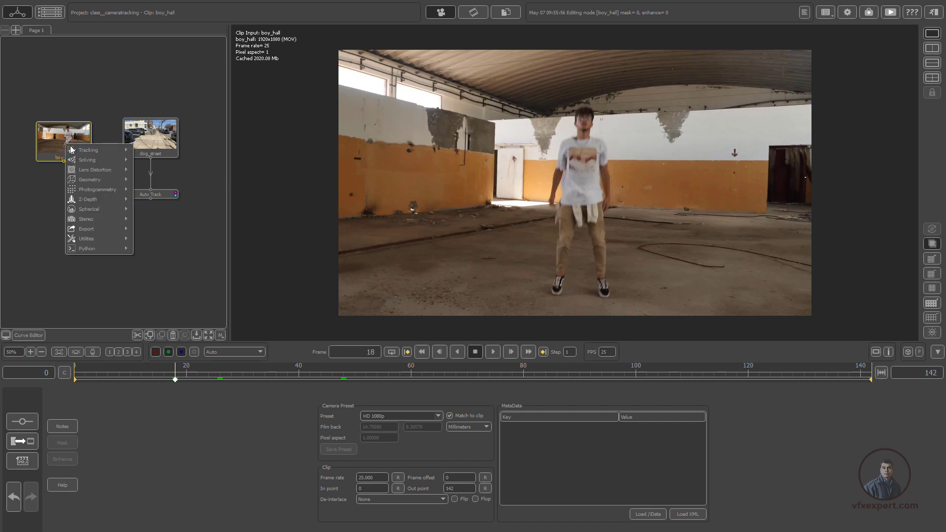
mouse_move(99, 151)
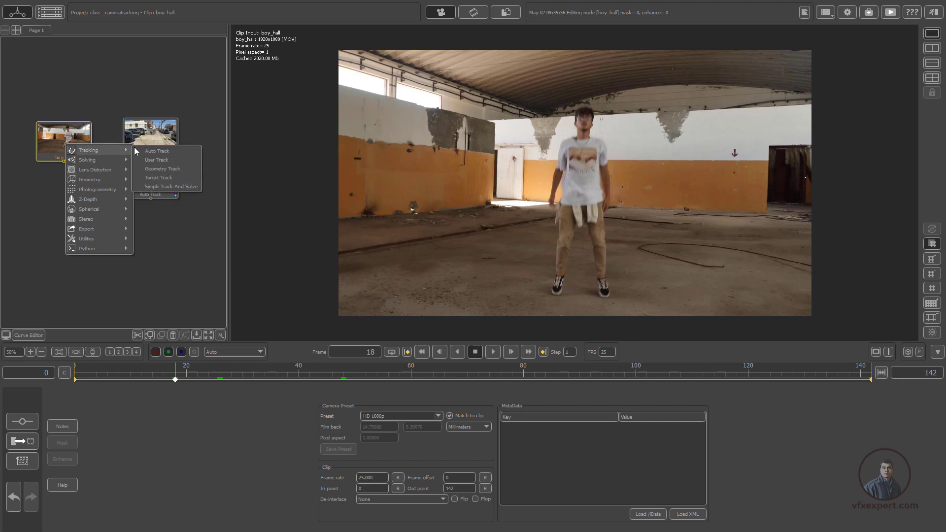
click(147, 151)
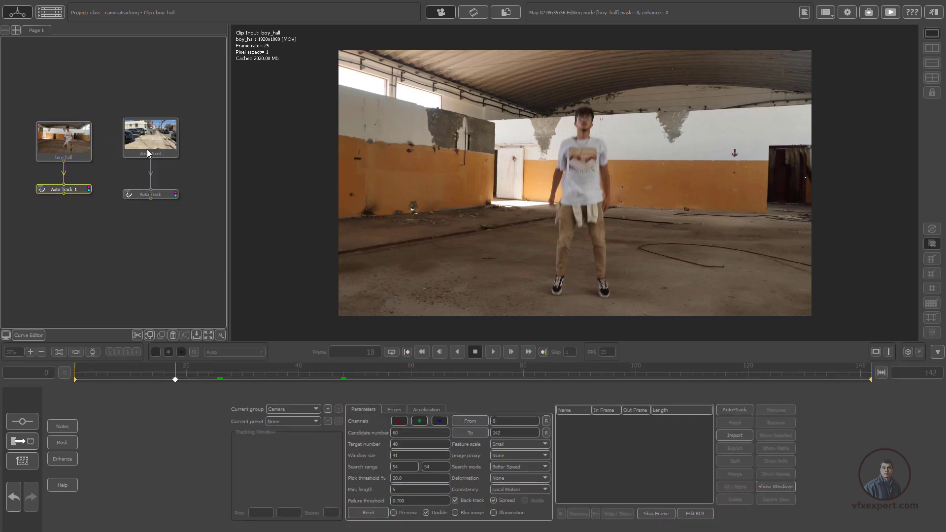
- Check the mask on the boy_hall track, turn on the feature preview and go to frame 65
click(62, 443)
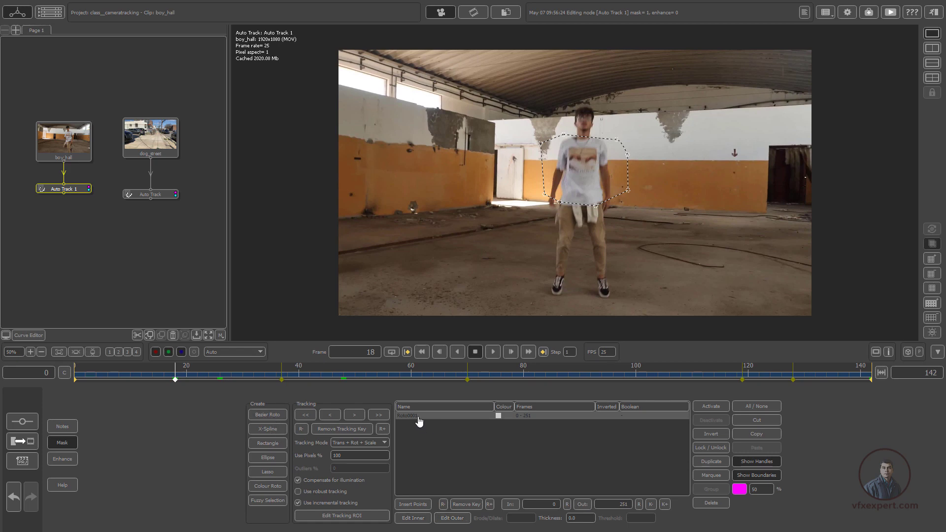
click(70, 442)
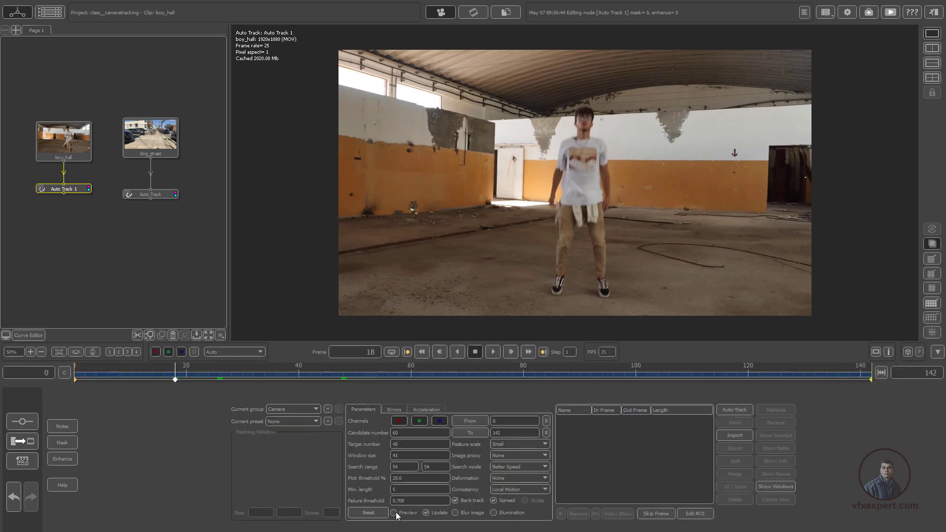
click(394, 513)
click(411, 378)
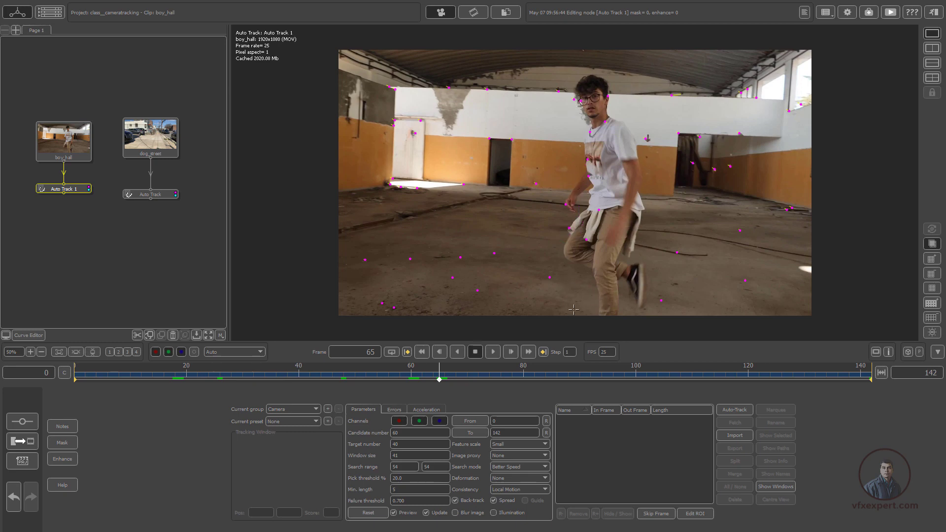
- Delete the existing roto mask from the boy_hall Auto Track node
click(65, 444)
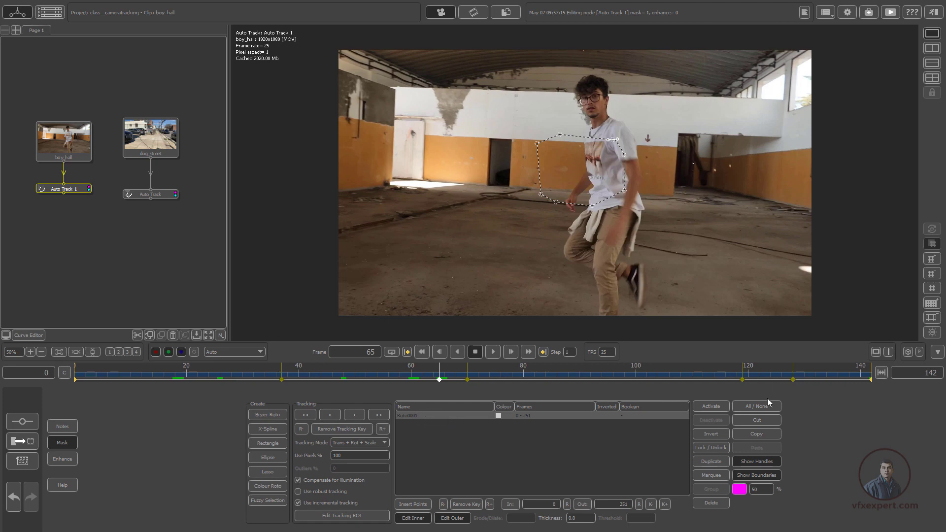
click(715, 503)
click(714, 503)
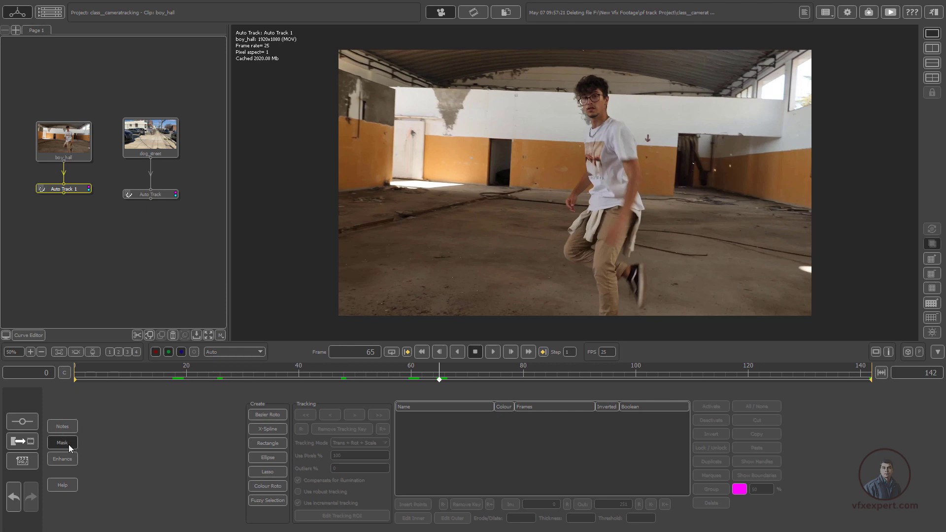
- Draw a closed Bezier Roto mask around the whole body of the boy at frame 65
click(272, 415)
drag(588, 316, 573, 271)
drag(558, 211, 558, 184)
drag(571, 89, 622, 61)
click(629, 48)
drag(650, 172, 651, 183)
drag(656, 235, 657, 249)
drag(661, 301, 633, 327)
click(588, 317)
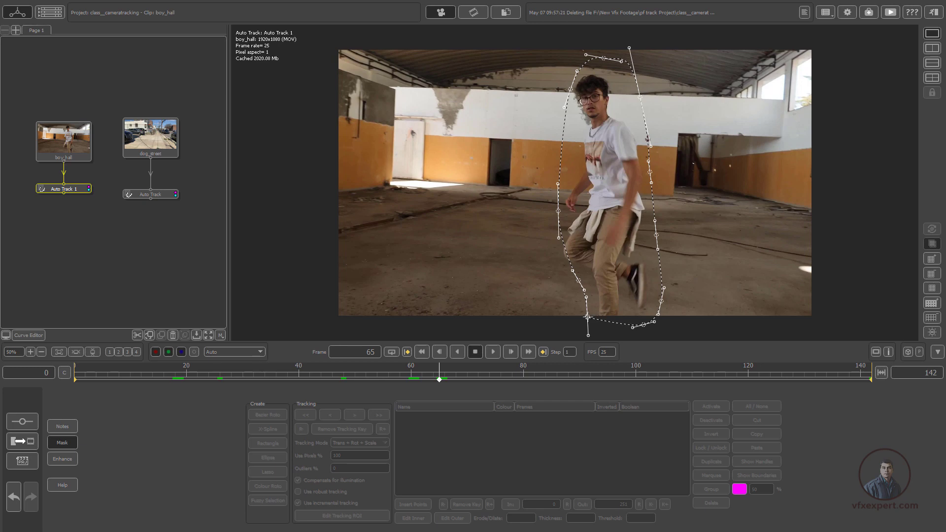
click(588, 316)
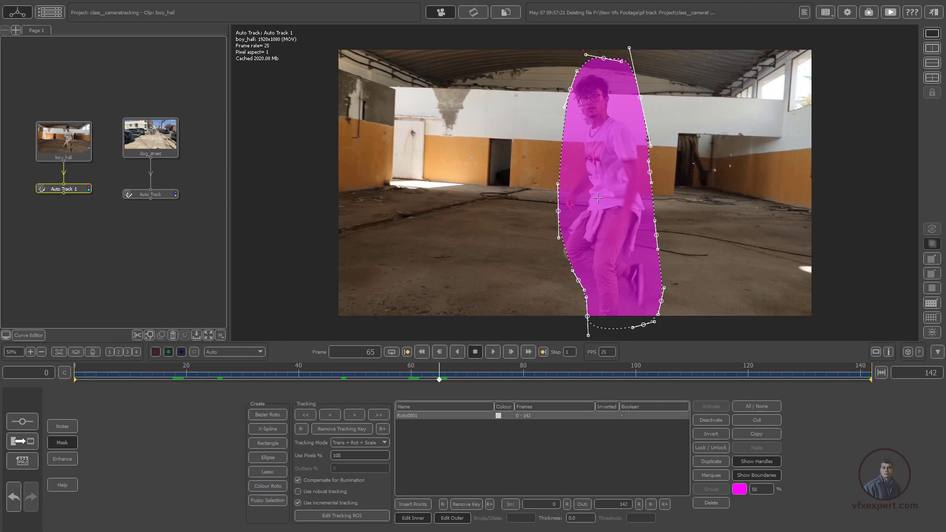
- At frame 81, reshape the lower part of the mask outward to cover the boy's legs
drag(443, 379, 517, 380)
key(Right)
key(Right)
key(Right)
key(Right)
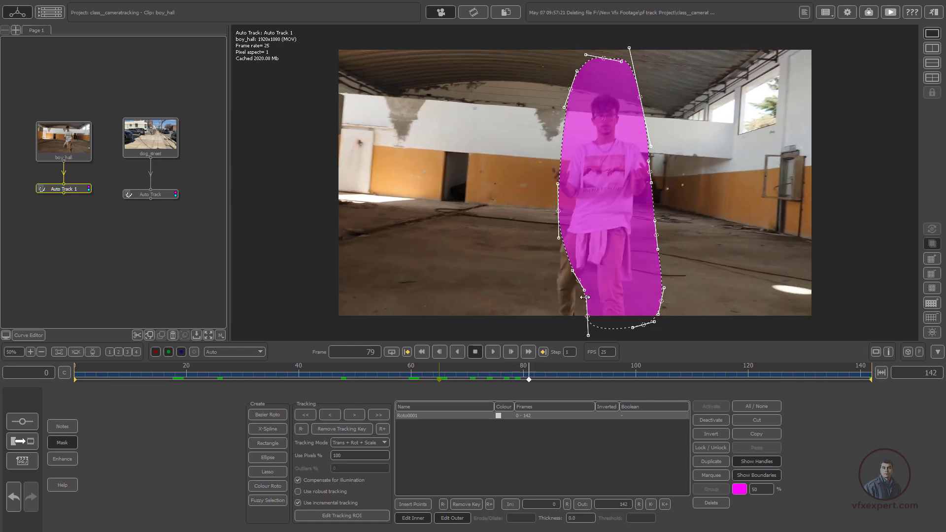
drag(587, 316, 554, 318)
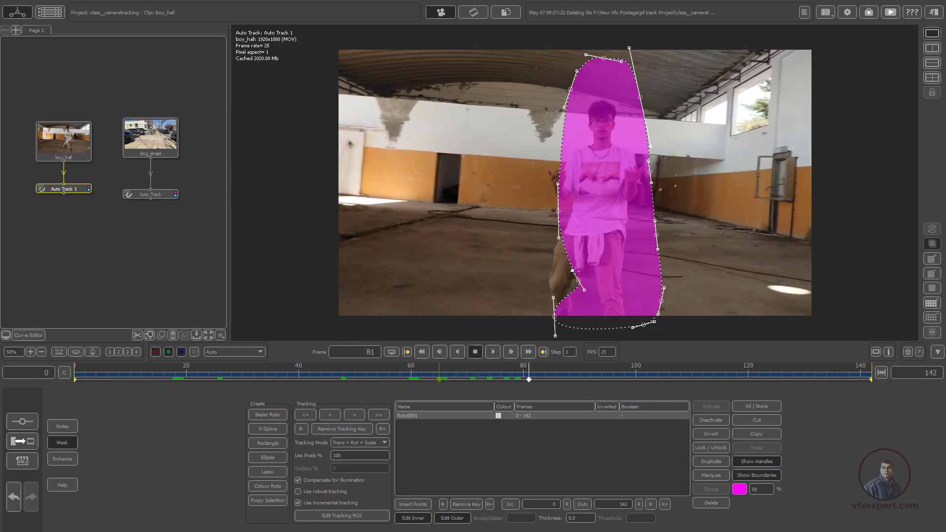
drag(576, 272, 536, 286)
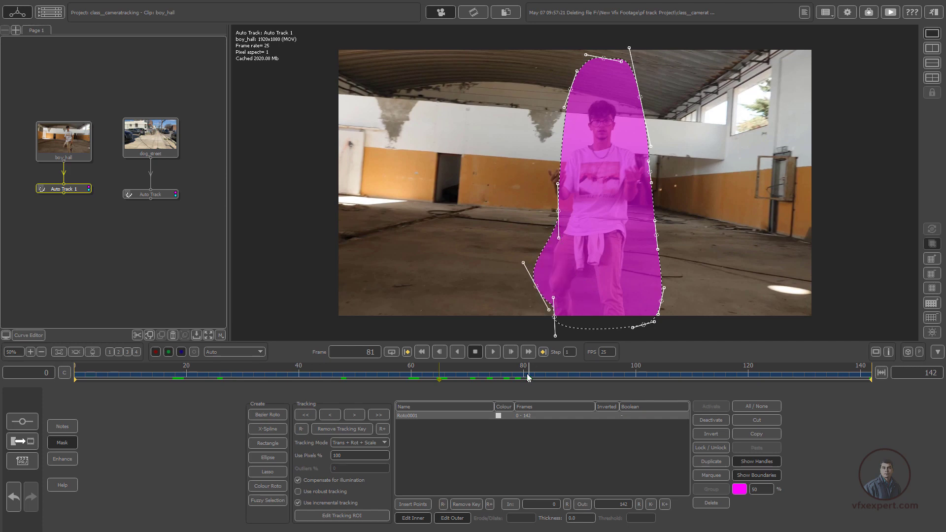
- Check the mask at frame 72, then move the whole mask over the boy and scale it down to fit him at frame 96
click(478, 379)
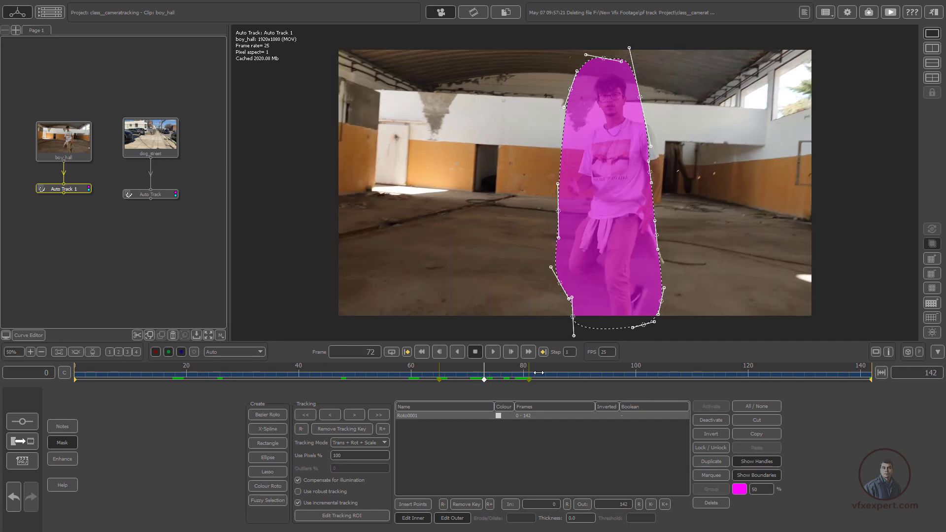
drag(557, 377, 613, 369)
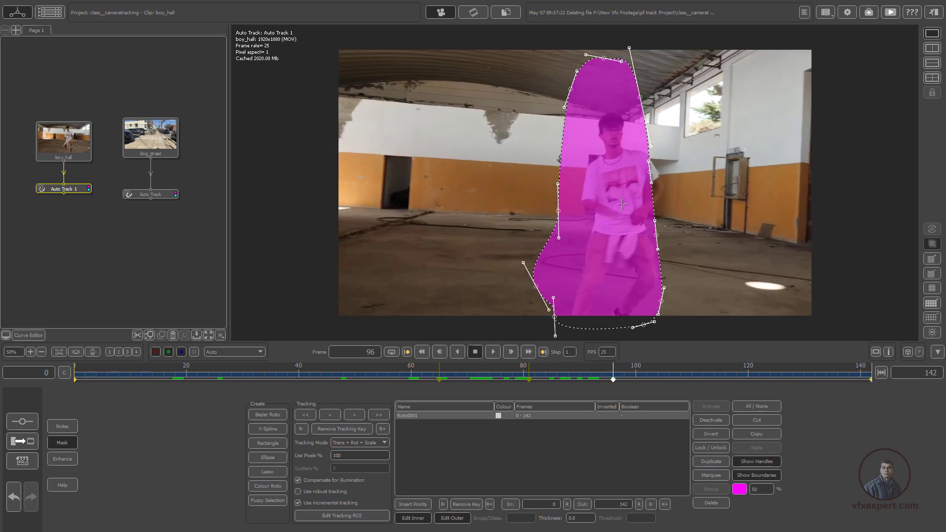
click(619, 226)
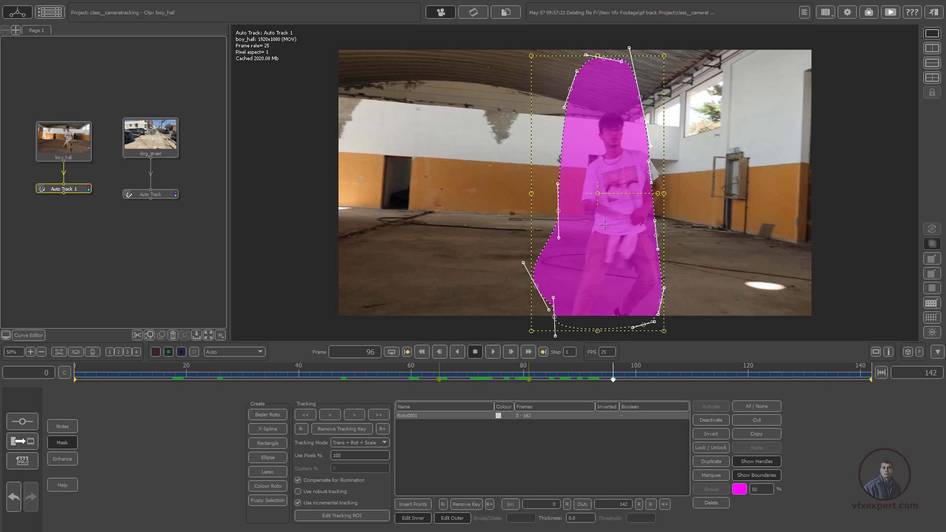
drag(607, 153, 622, 156)
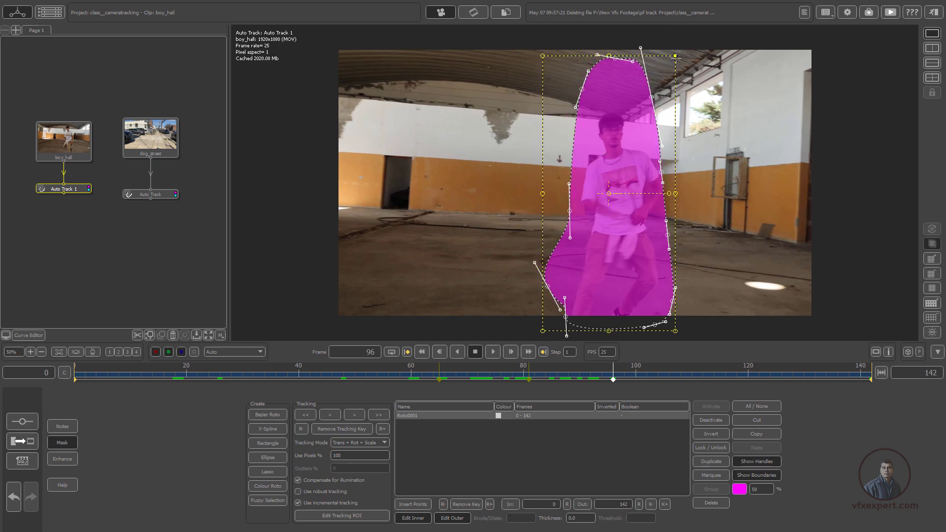
drag(677, 54, 668, 76)
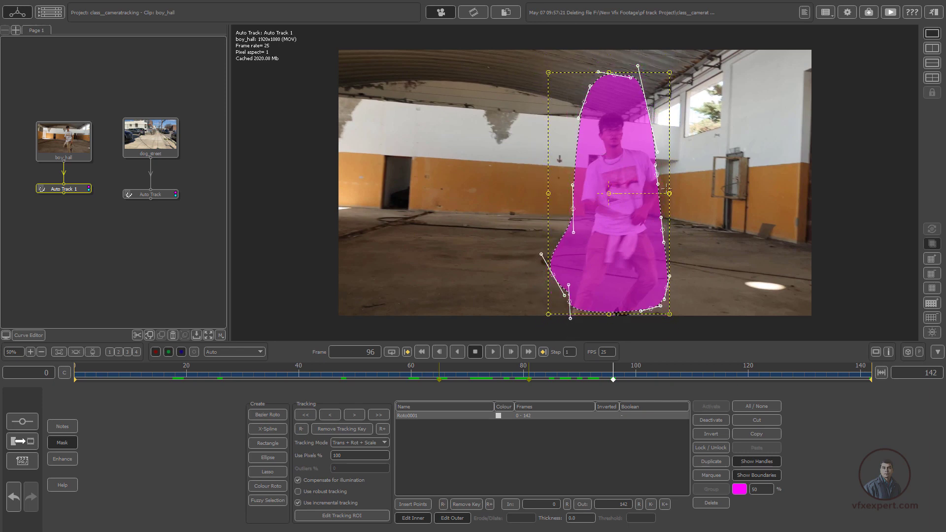
drag(663, 196, 663, 201)
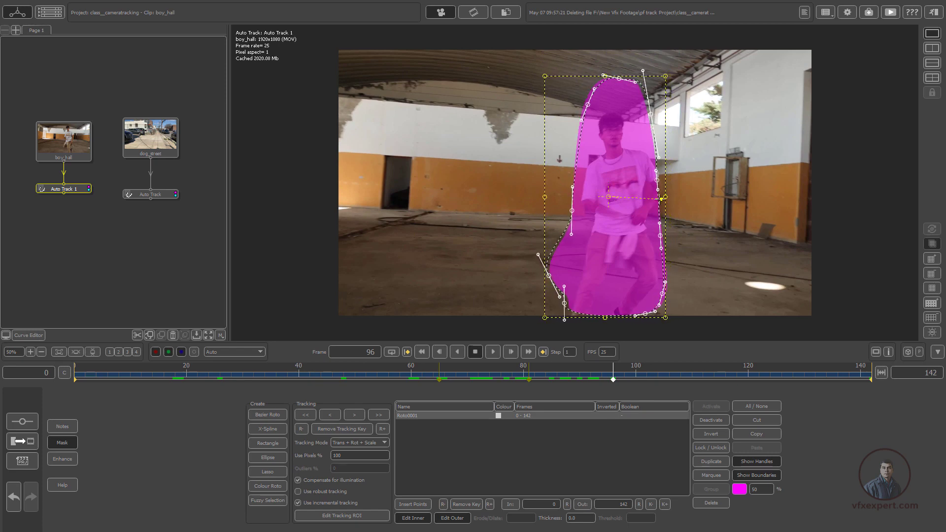
- Check the mask at frame 105, finish mask editing and turn on the feature preview for boy_hall
click(664, 373)
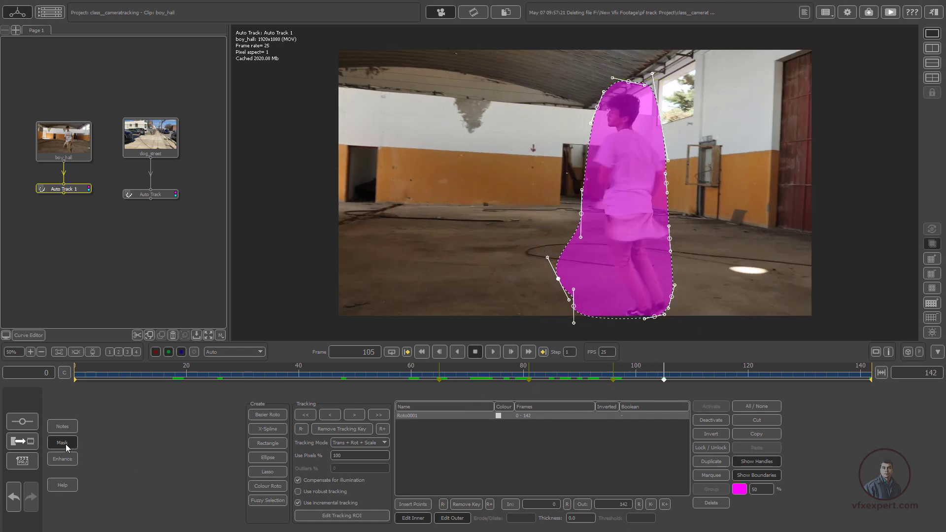
click(64, 443)
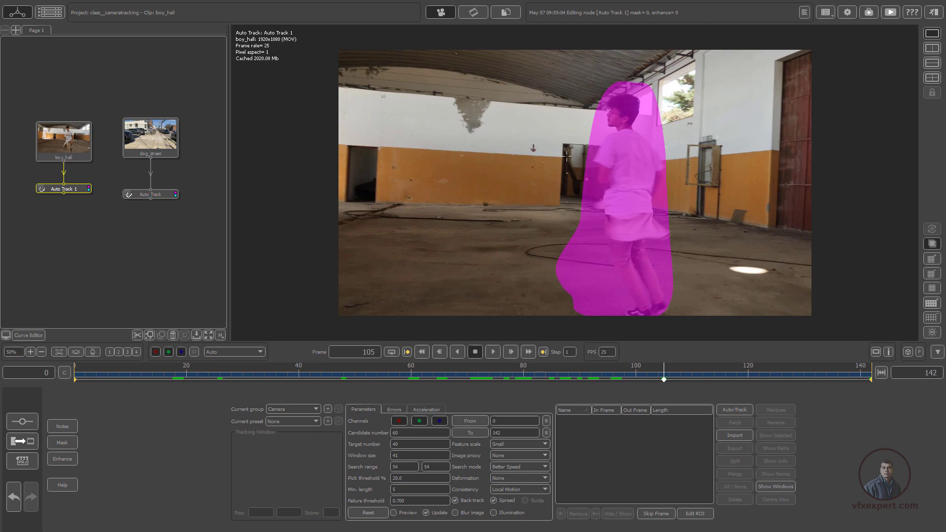
click(394, 513)
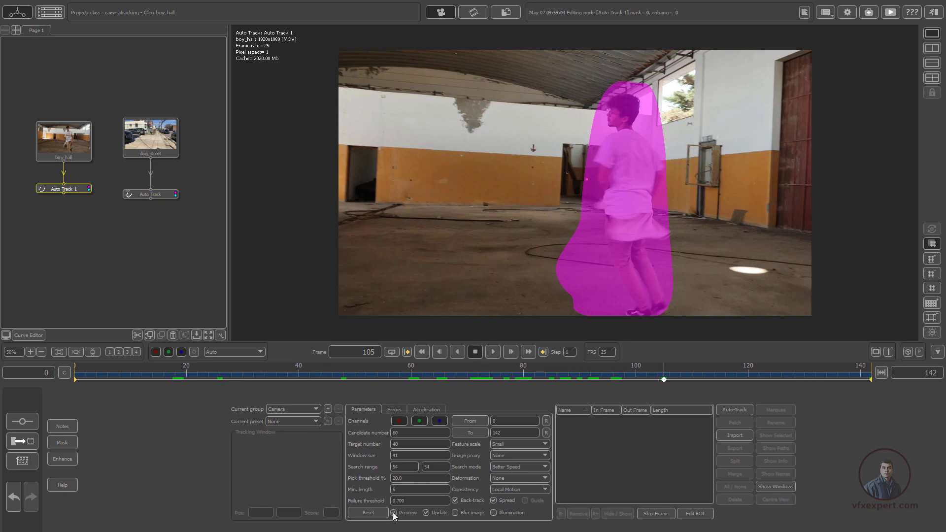
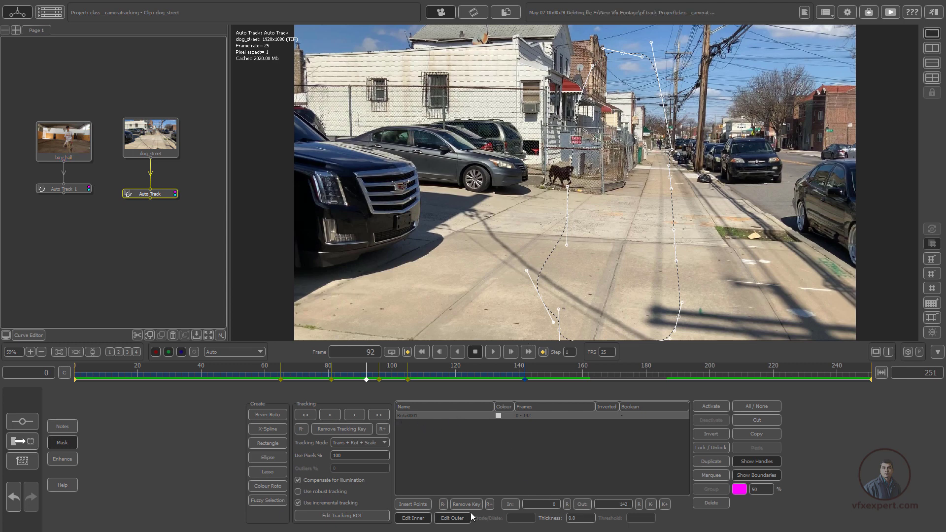
- Delete the existing mask on the dog_street track and draw a Bezier Roto around the dog and the fenced corner at frame 92
click(702, 506)
click(710, 504)
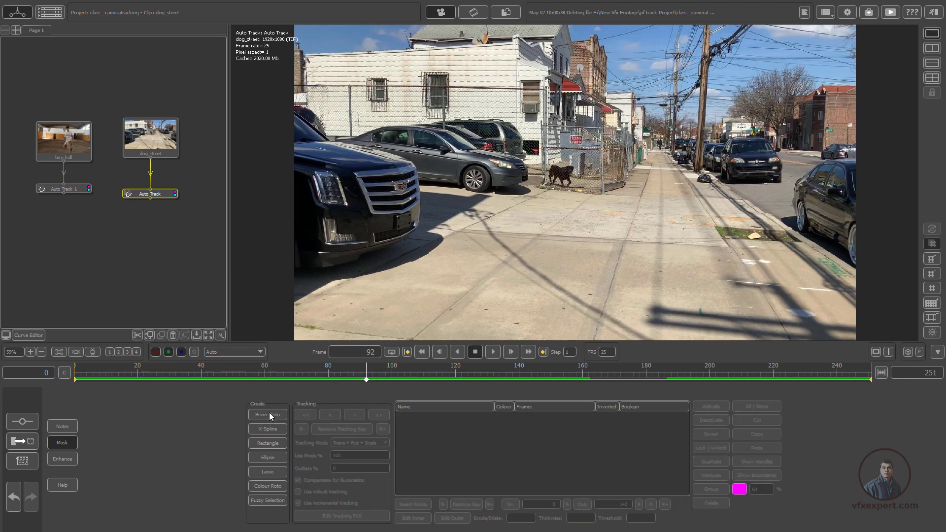
click(545, 192)
click(605, 196)
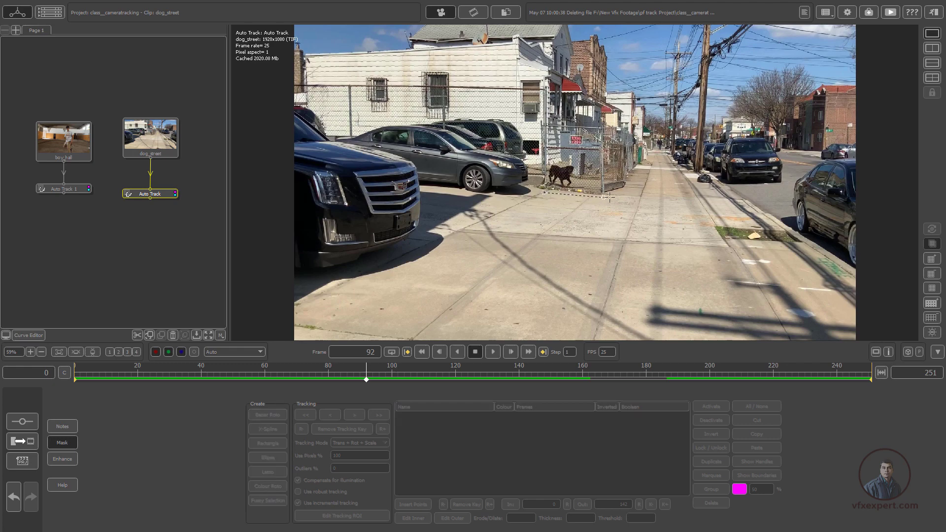
click(634, 189)
click(635, 174)
click(543, 192)
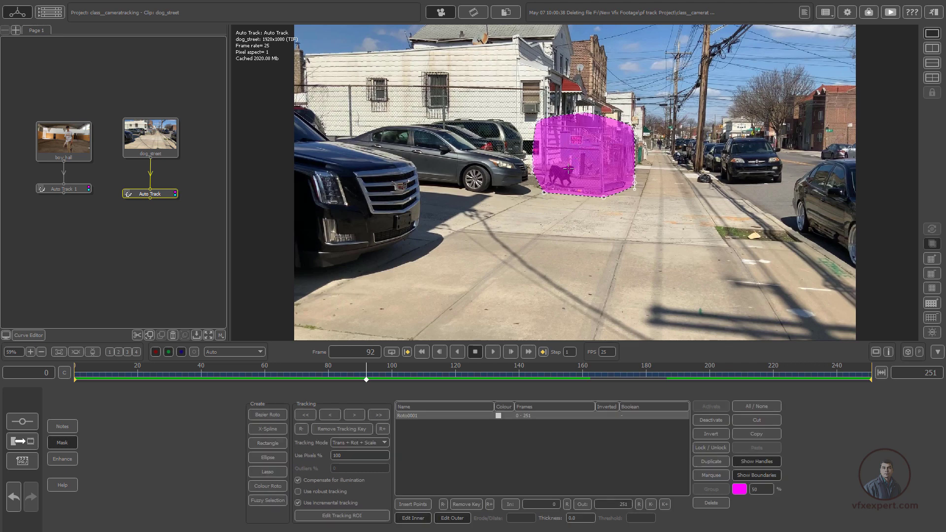
- At frame 66, move the whole mask slightly down over the fenced corner
drag(368, 379, 284, 380)
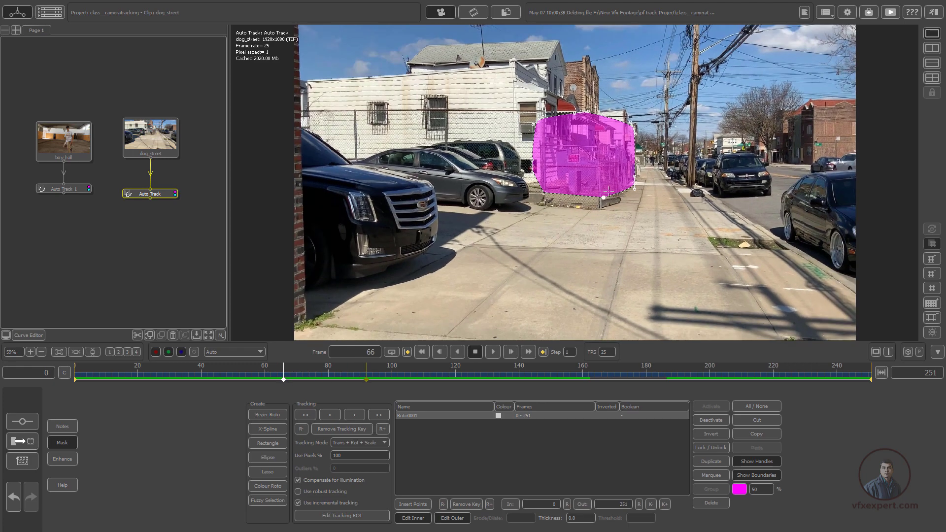
drag(603, 170, 601, 178)
key(ctrl+Left)
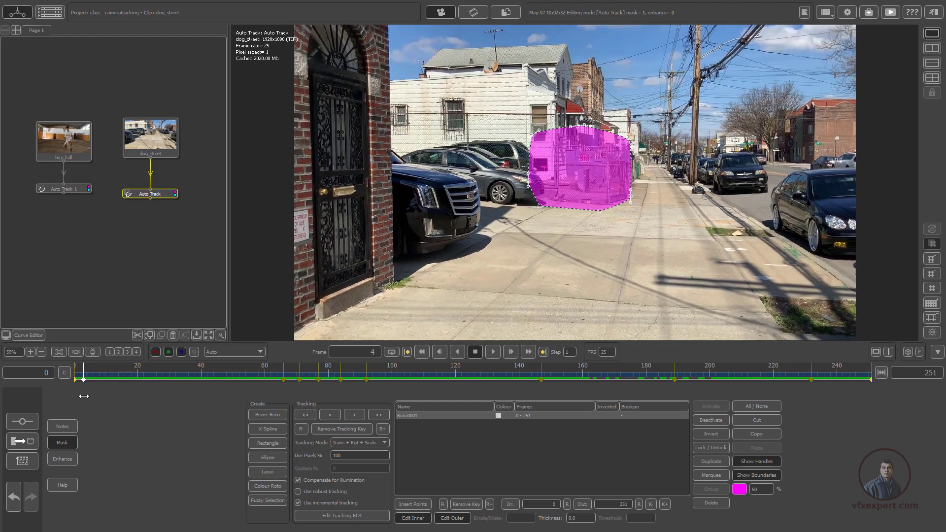
- Shrink the mask to fit the fenced corner at the start of the clip, go to frame 0 and finish mask editing
drag(632, 213, 607, 190)
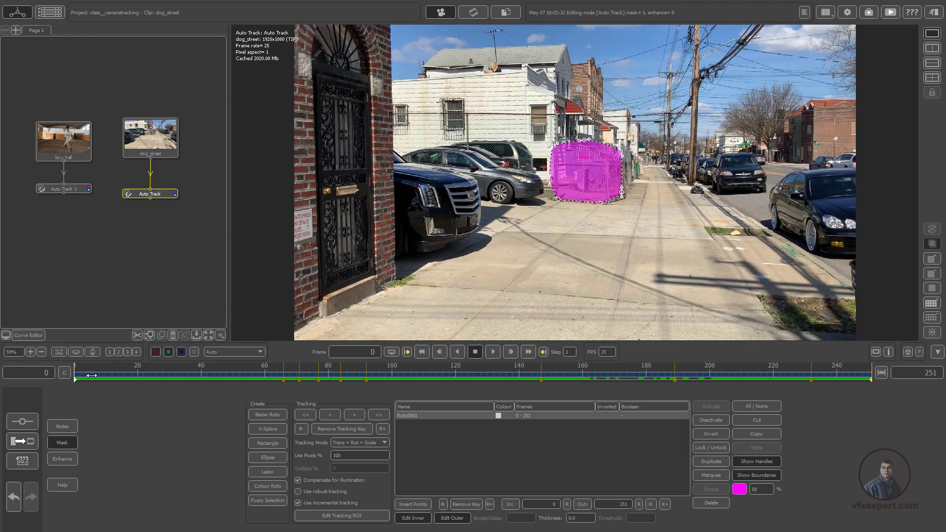
mouse_move(92, 376)
mouse_down()
mouse_move(197, 376)
mouse_move(75, 378)
mouse_up()
click(64, 445)
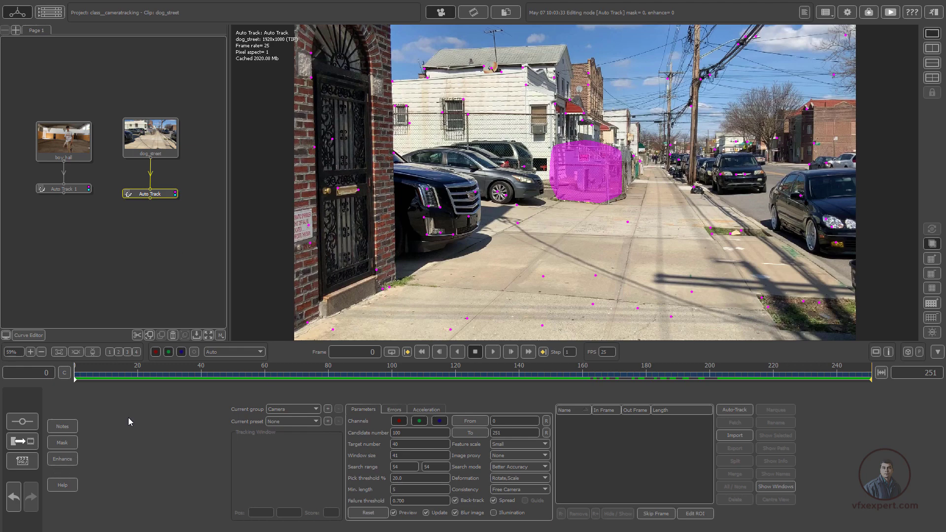
- Enable the Colour enhancement for the dog_street track and lower its gamma slightly
click(66, 461)
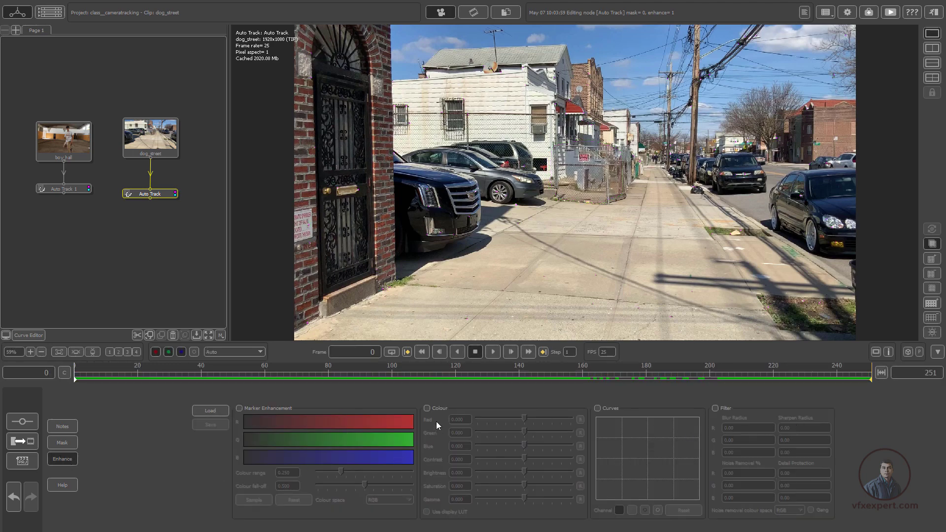
click(426, 408)
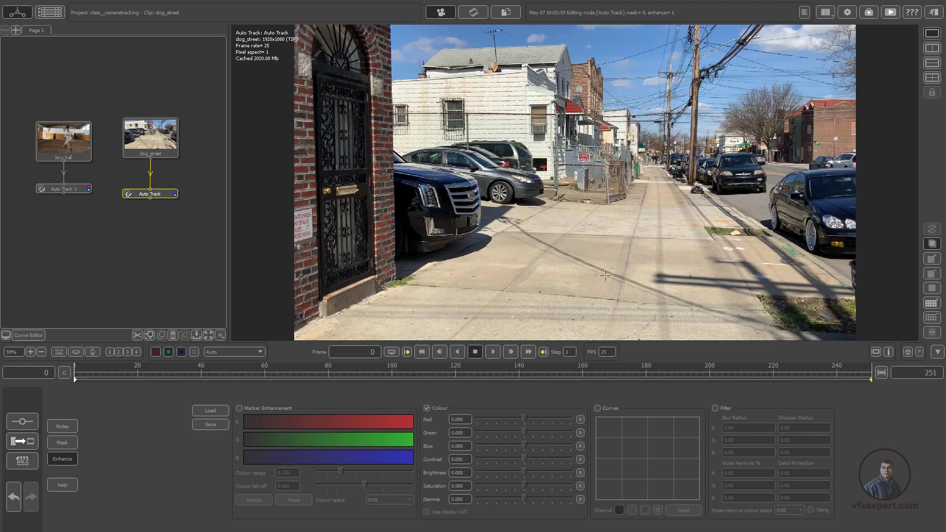
drag(524, 499, 515, 499)
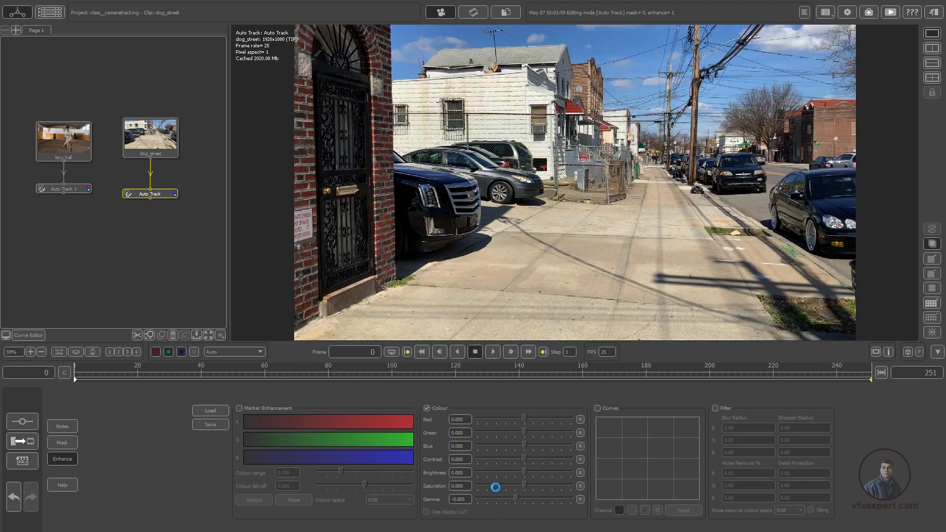
- Raise the colour enhancement contrast to 0.153 for the dog_street track and auto-track the clip's features
drag(524, 460, 529, 458)
click(530, 458)
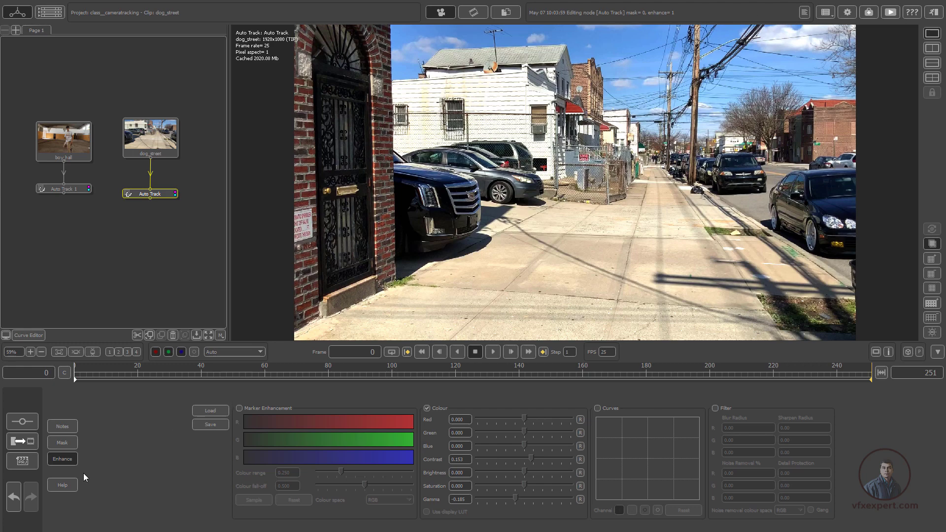
click(61, 459)
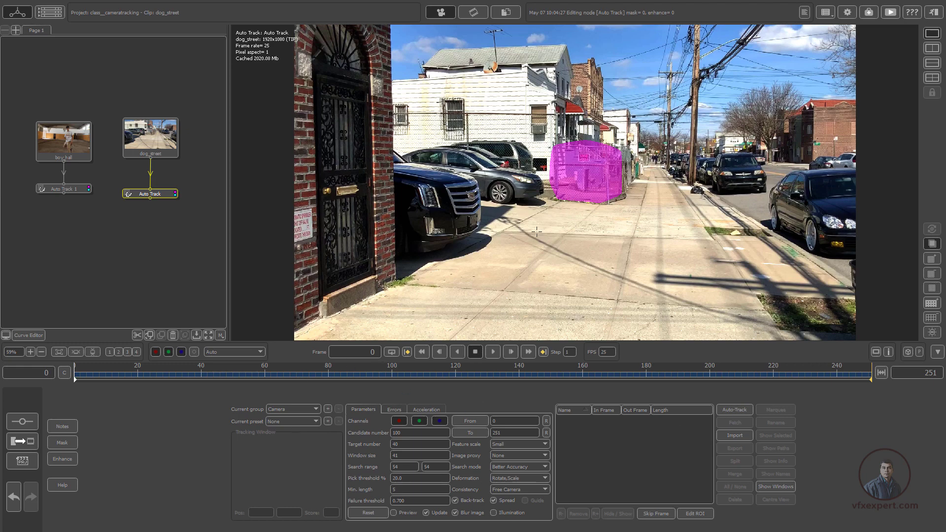
click(738, 410)
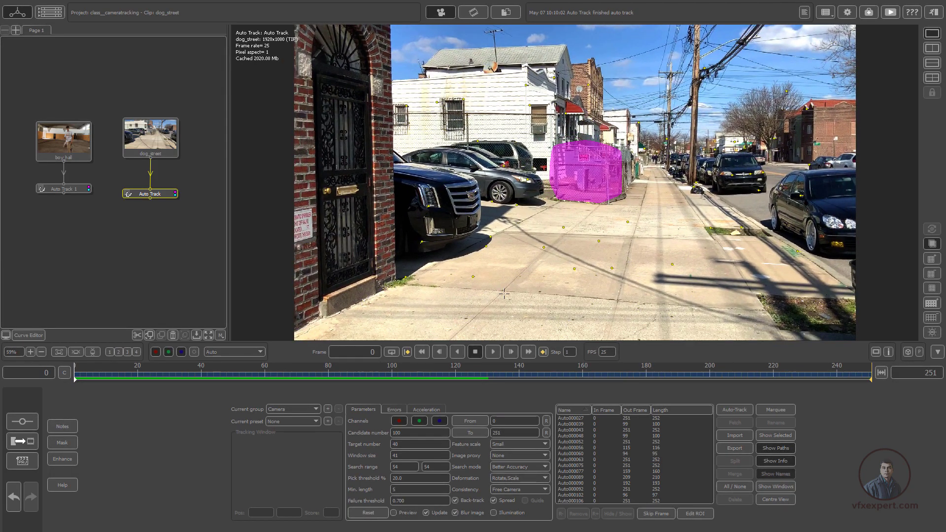
- Check the tracked points across the clip and, at frame 19, delete the tracker in the distant trees beside the utility pole
drag(185, 380, 239, 380)
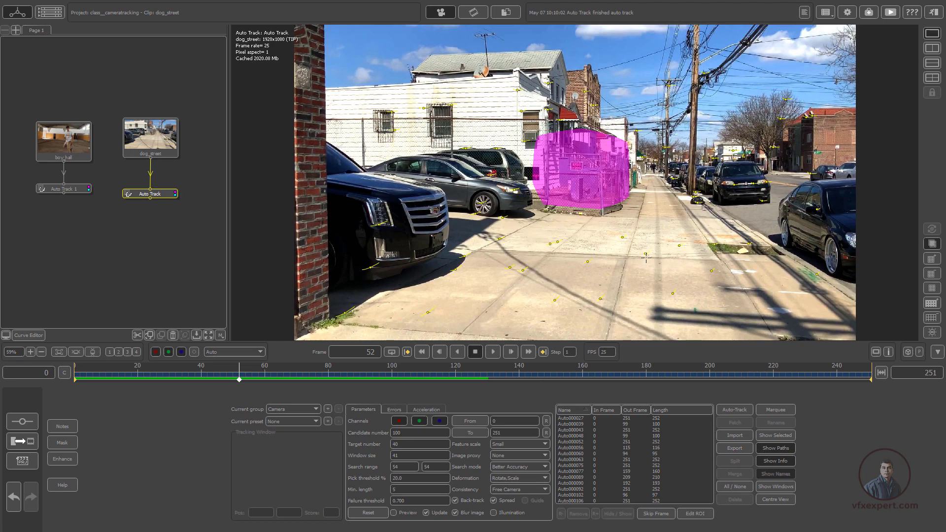
click(623, 237)
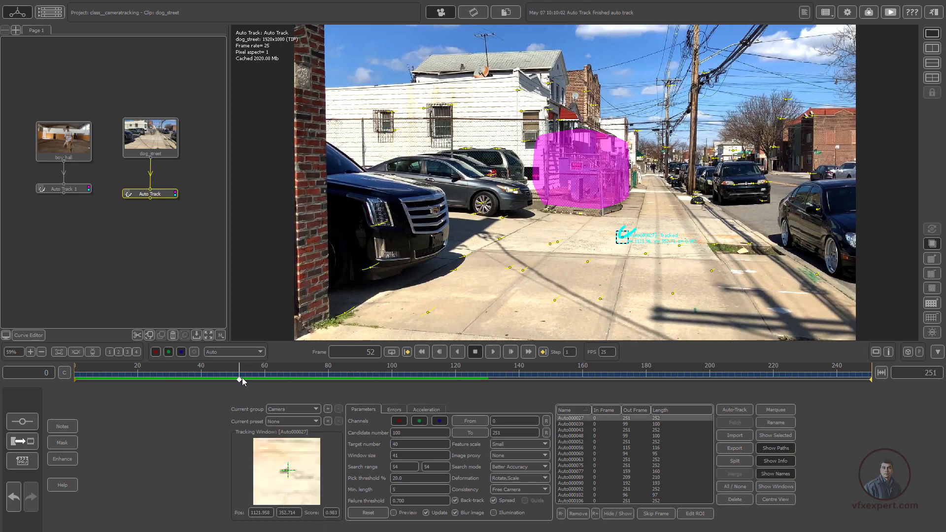
drag(240, 380, 134, 369)
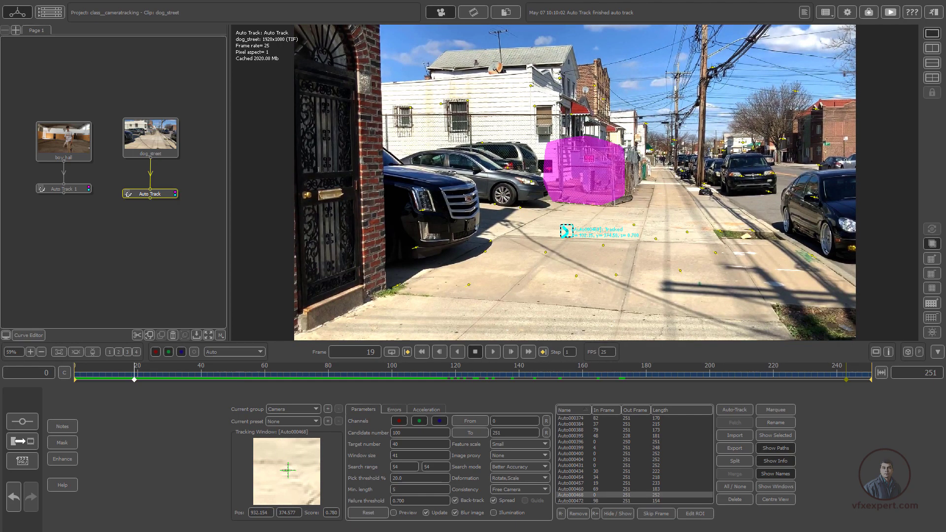
click(674, 141)
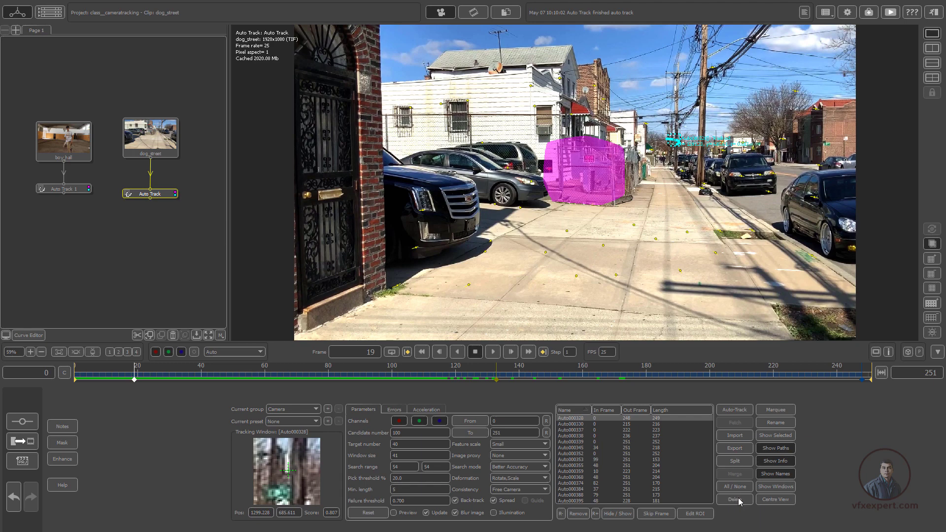
click(738, 500)
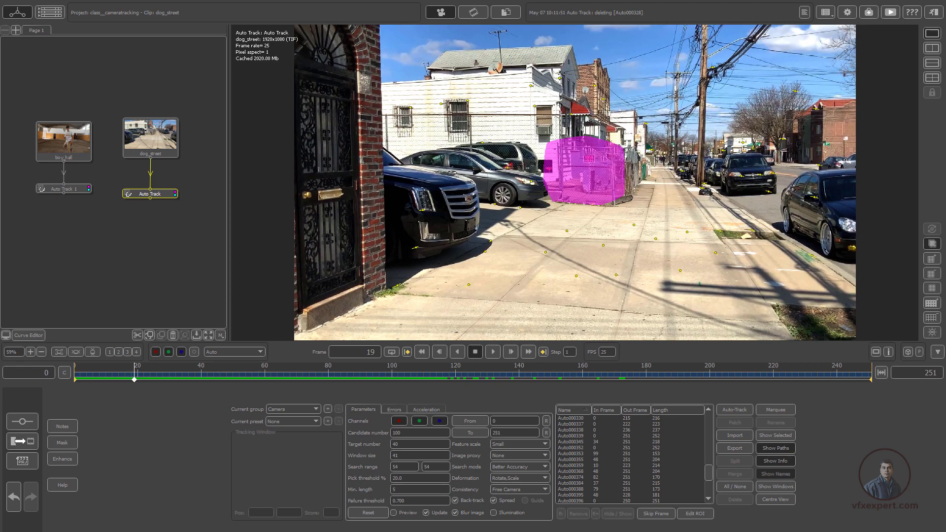
- Fit the tracker error graph to view, enable Trim and raise the trim threshold slightly
click(396, 412)
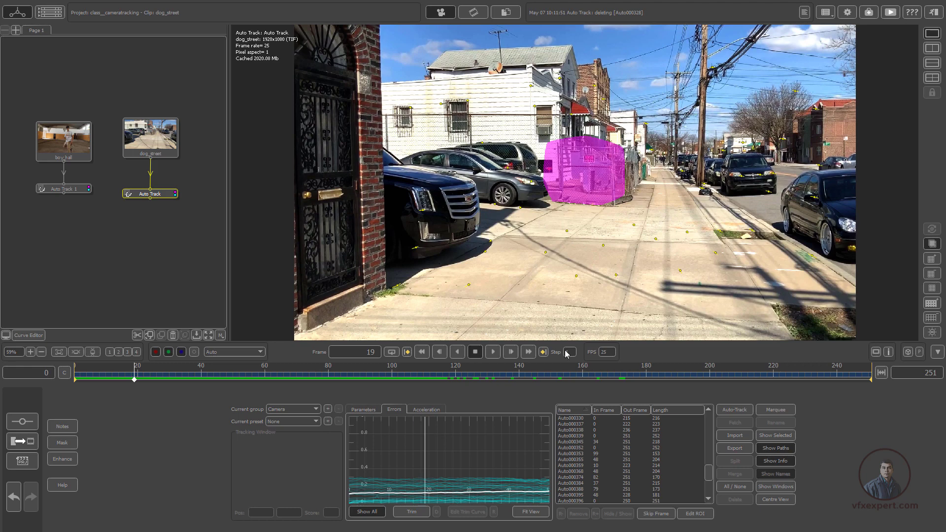
click(532, 513)
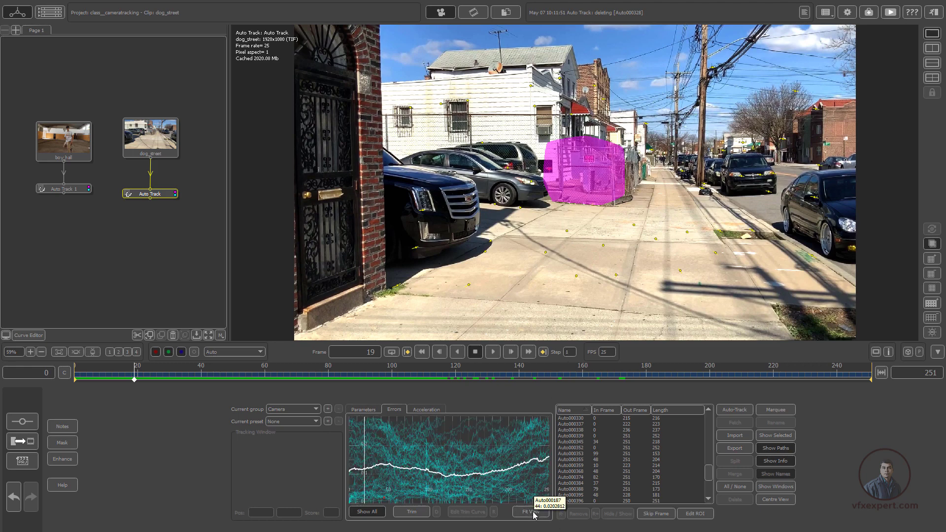
click(412, 513)
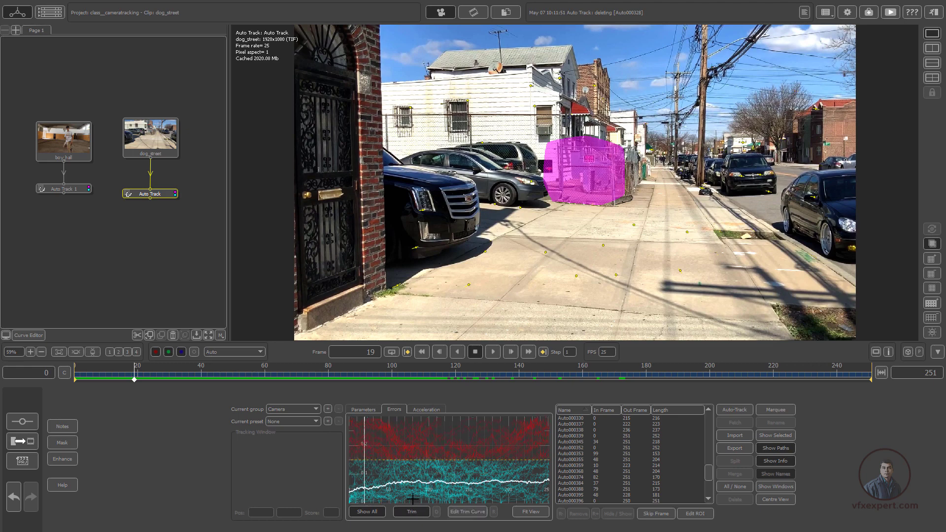
drag(426, 462, 428, 448)
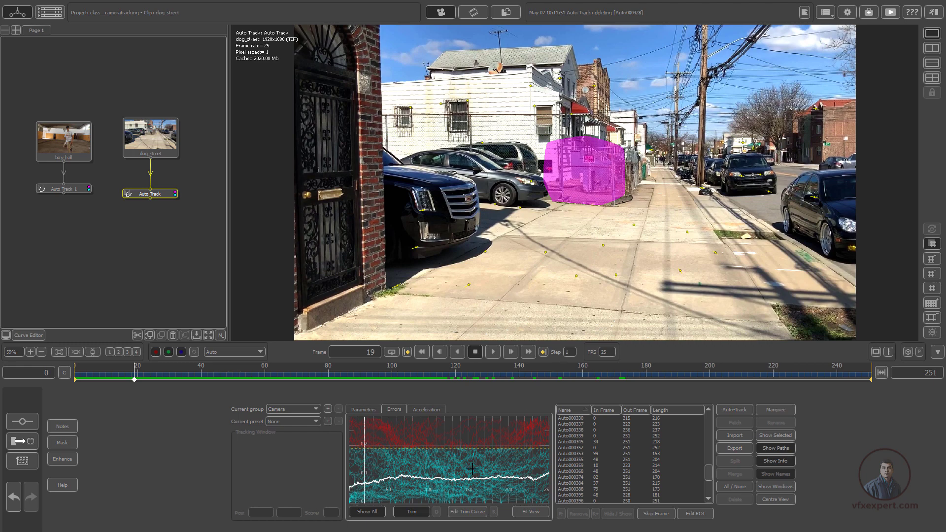
drag(462, 448, 467, 452)
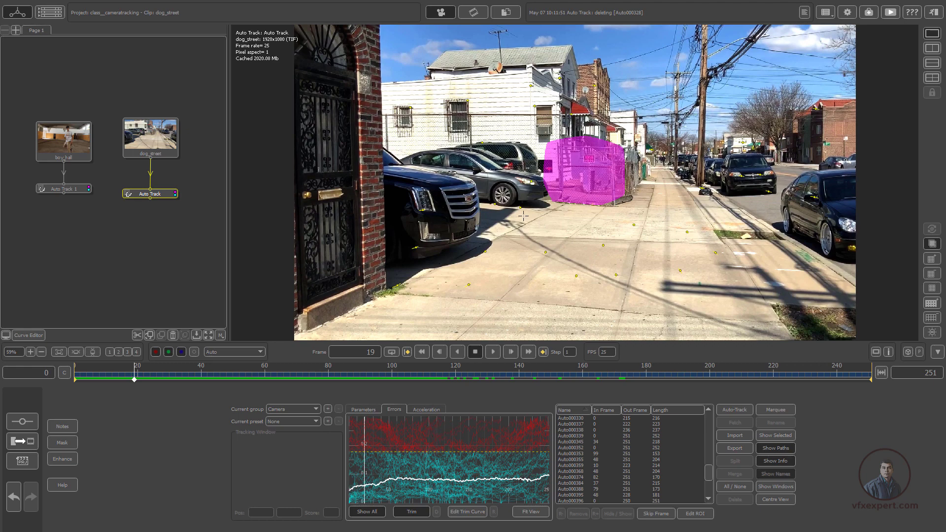
click(364, 410)
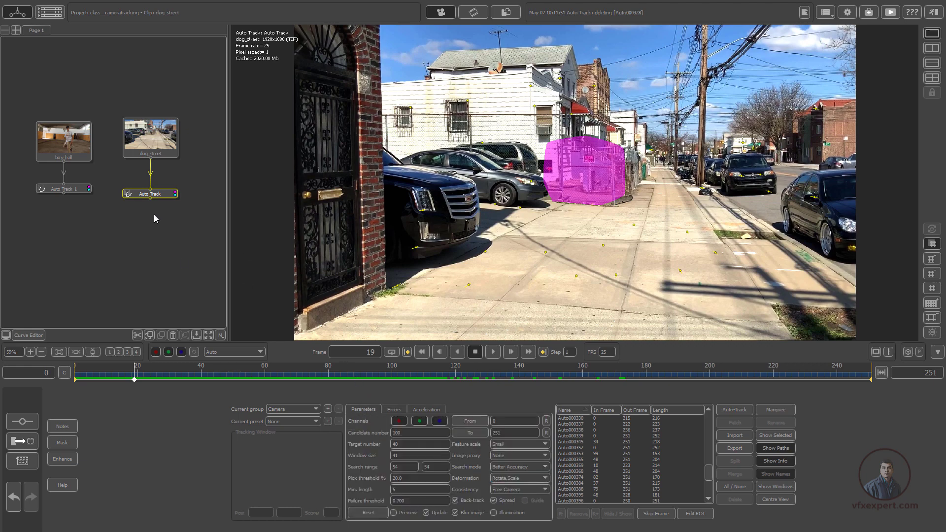
- Add a Camera Solver node after the dog_street Auto Track node and solve the camera for all frames
right_click(162, 198)
mouse_move(193, 212)
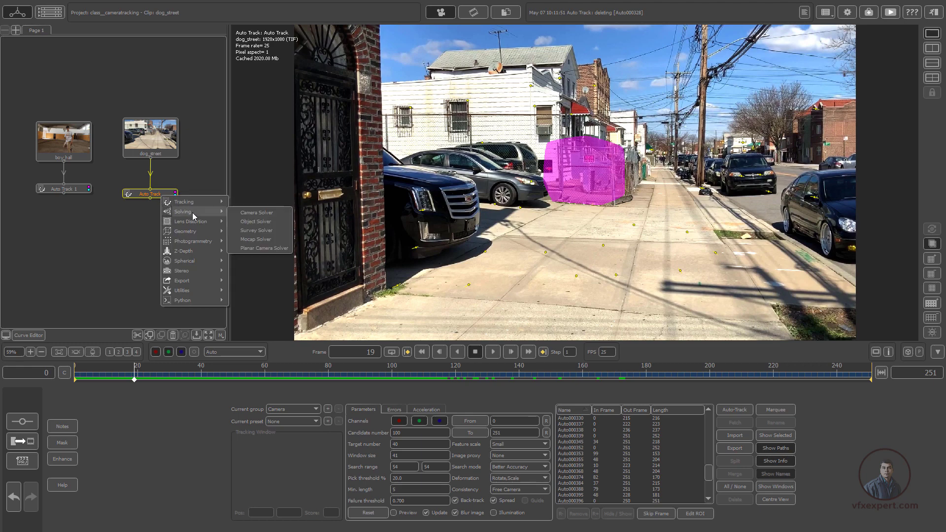
click(265, 214)
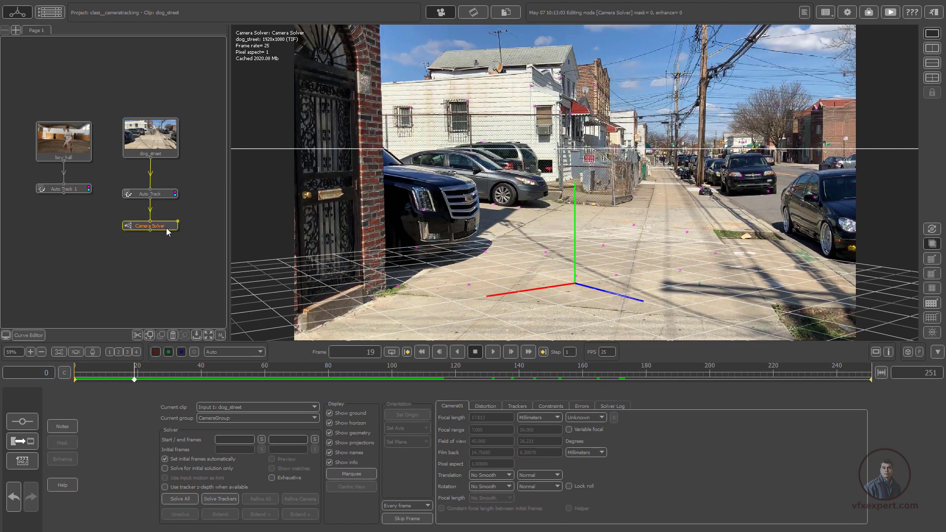
click(180, 499)
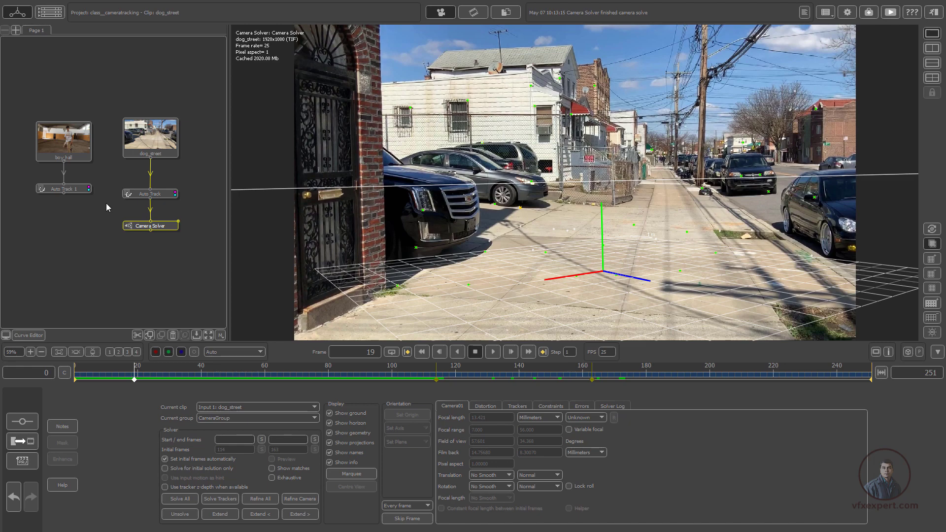
- Compare the tracked points with the solved ones, check the solve up to frame 98 and read the solver log
click(153, 194)
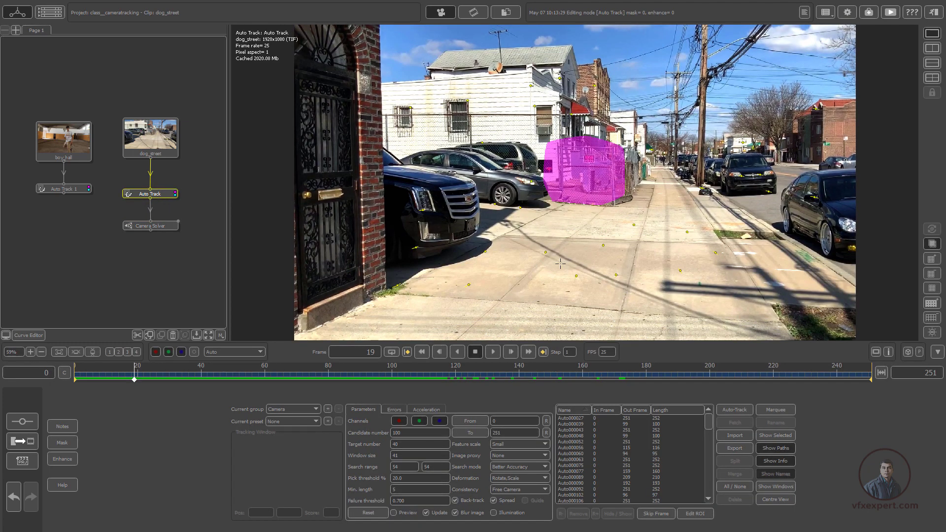
click(167, 227)
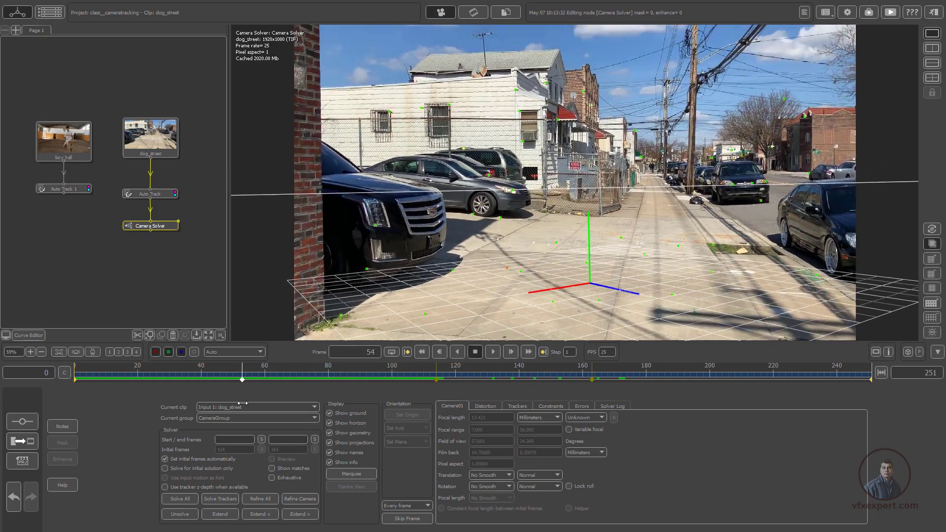
drag(223, 377, 386, 379)
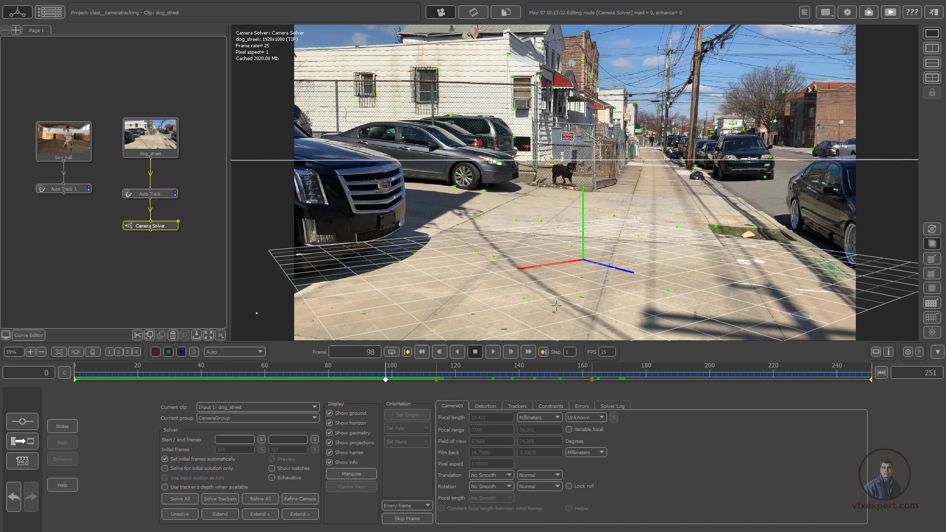
click(619, 409)
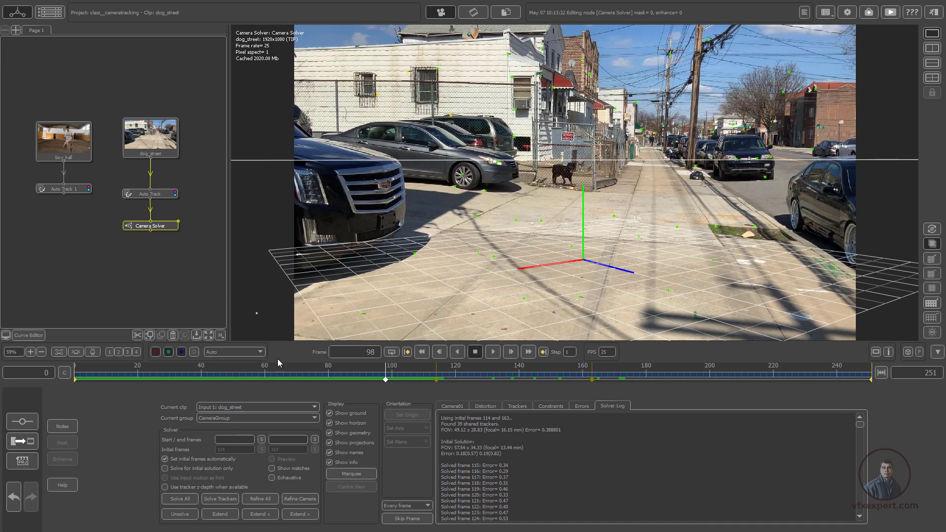
click(456, 407)
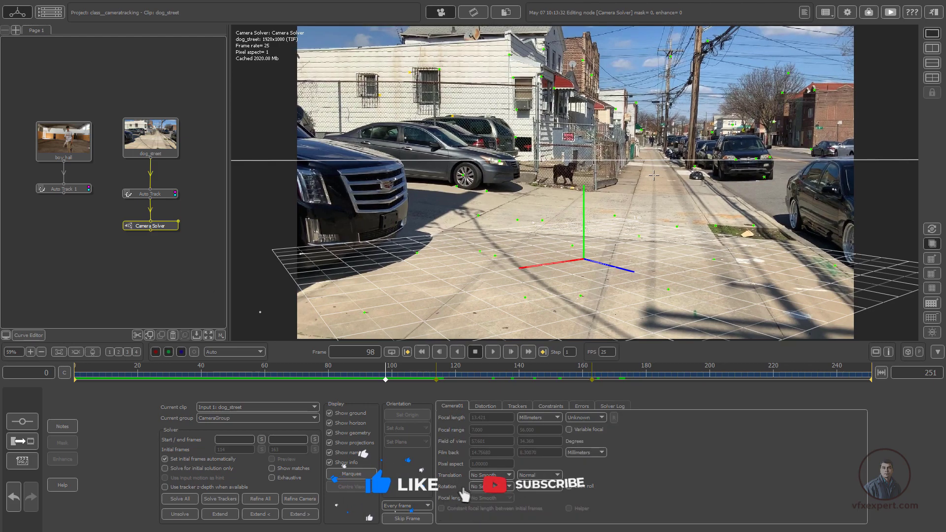
- Inspect the solved camera path and point cloud beside the footage in 3D, return to the single view and go to frame 12
scroll(661, 175, down, 1)
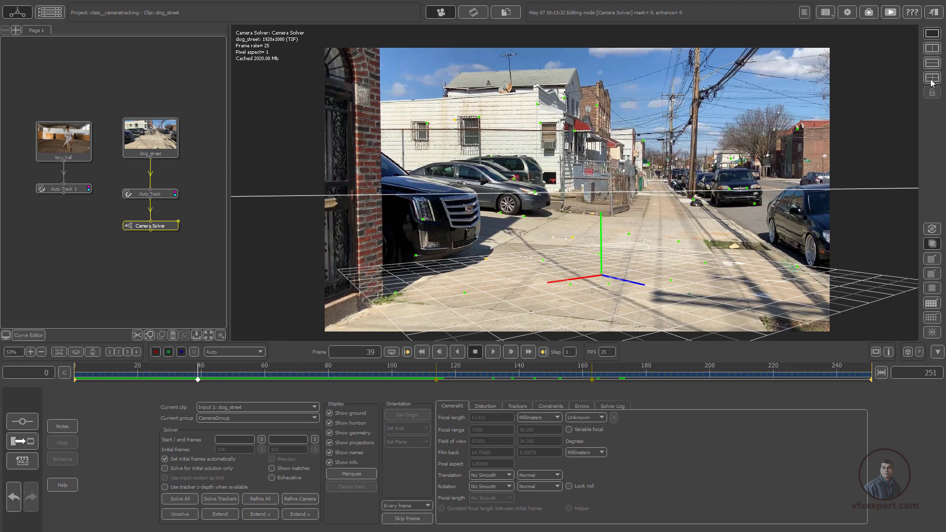
click(935, 49)
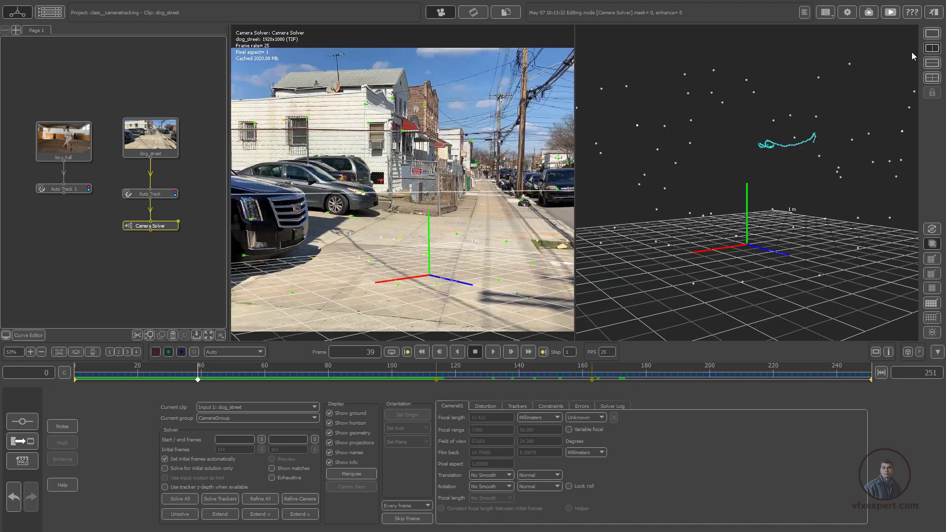
drag(833, 234, 718, 266)
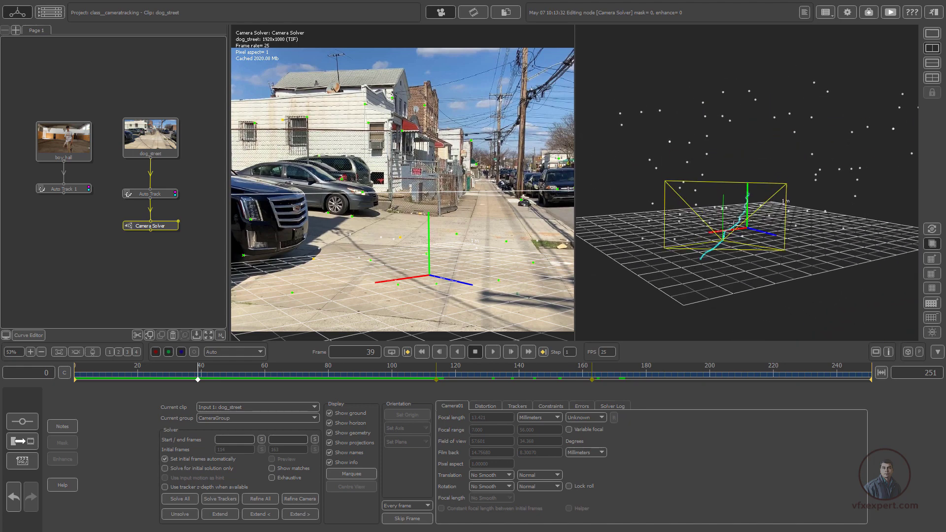
click(932, 33)
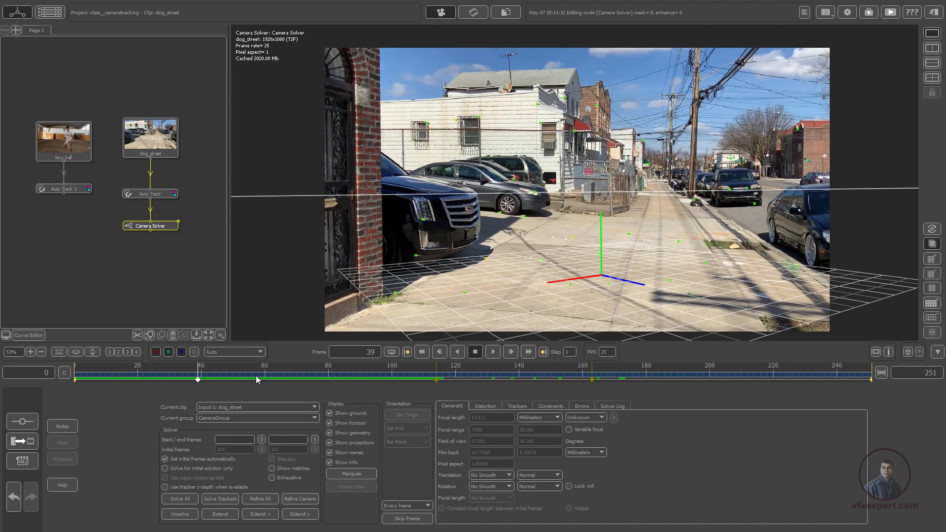
drag(256, 375, 110, 404)
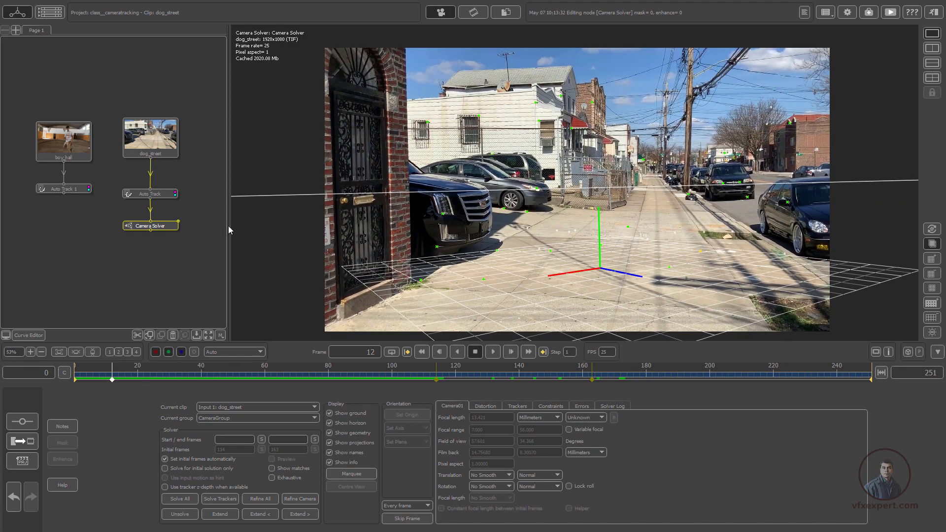
- Add an Orient Scene node after the dog_street Camera Solver node
right_click(159, 227)
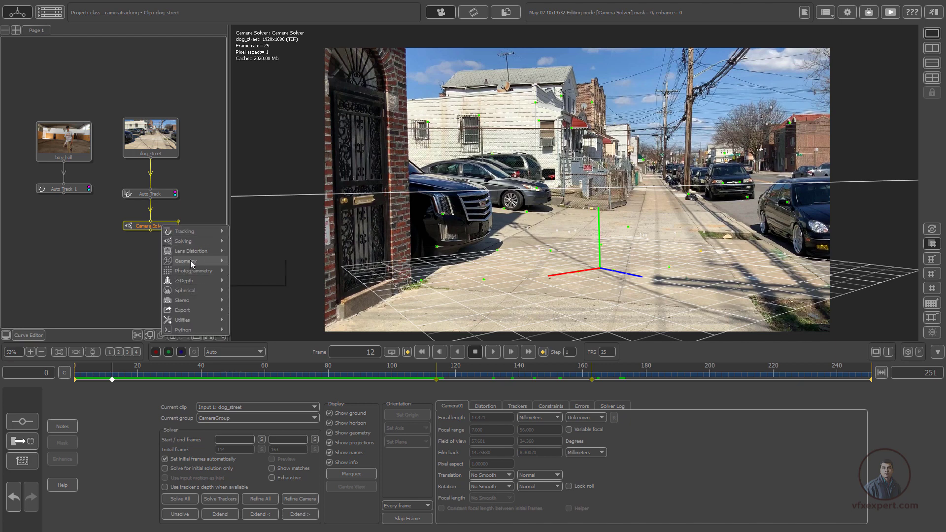
mouse_move(228, 321)
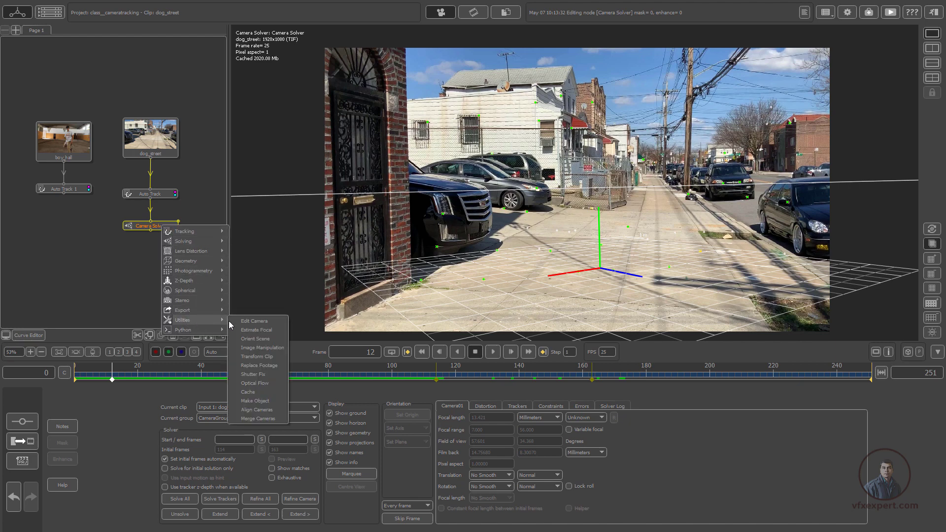
click(261, 339)
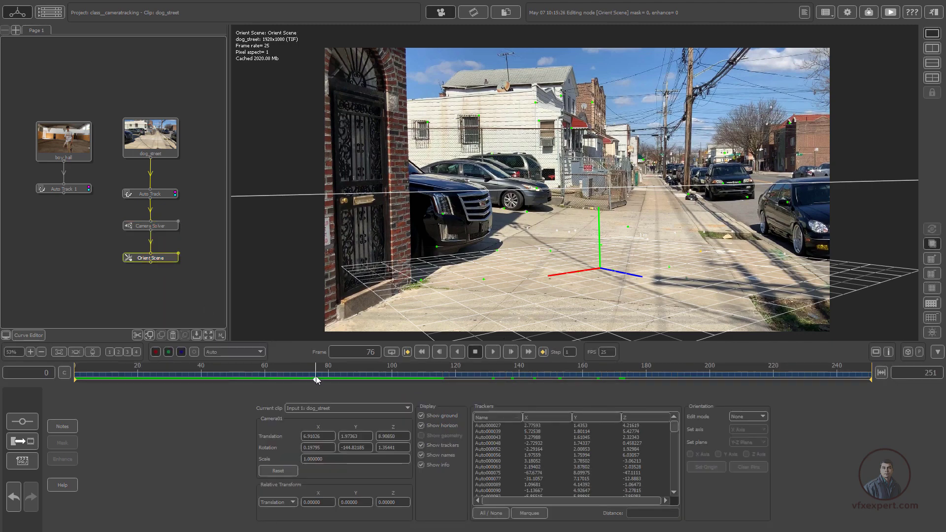
- At frame 88, set the scene origin to the pavement tracker Auto000027 and show the footage and 3D scene side by side
drag(113, 378, 259, 389)
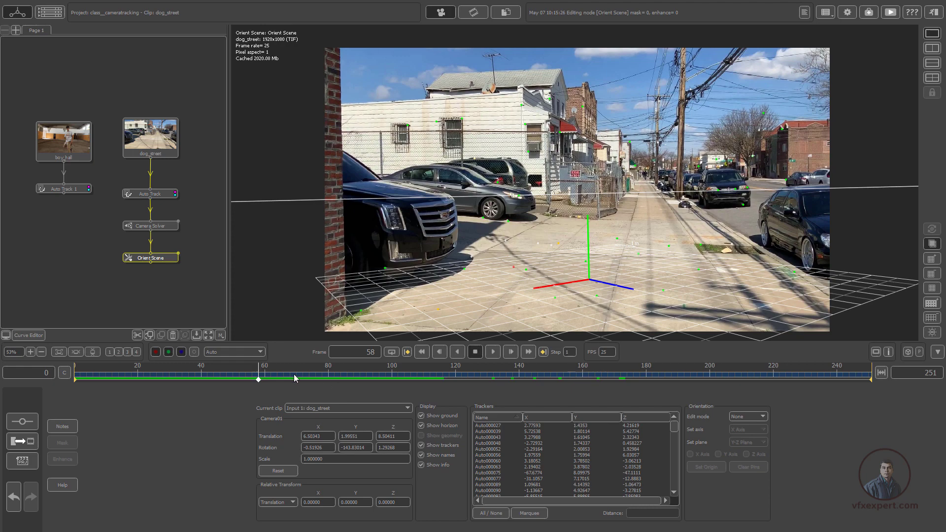
drag(295, 378, 353, 378)
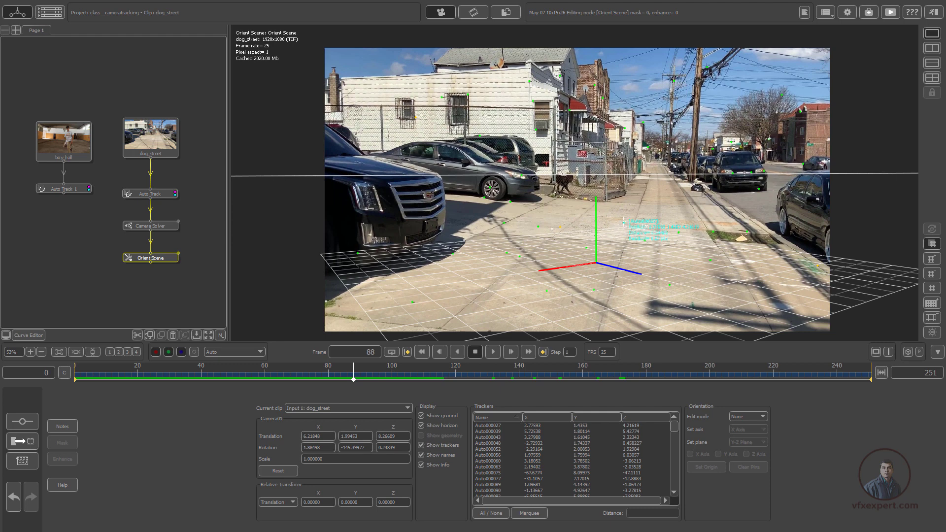
click(623, 222)
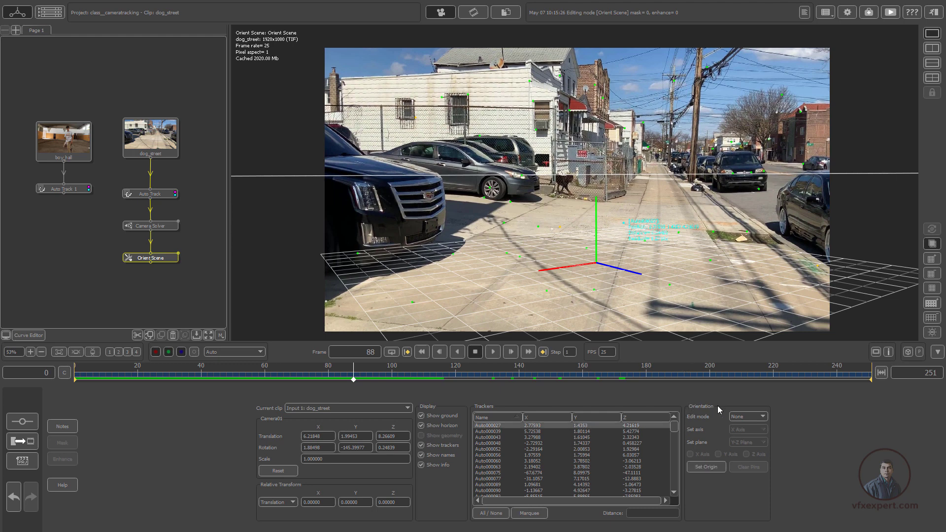
click(708, 467)
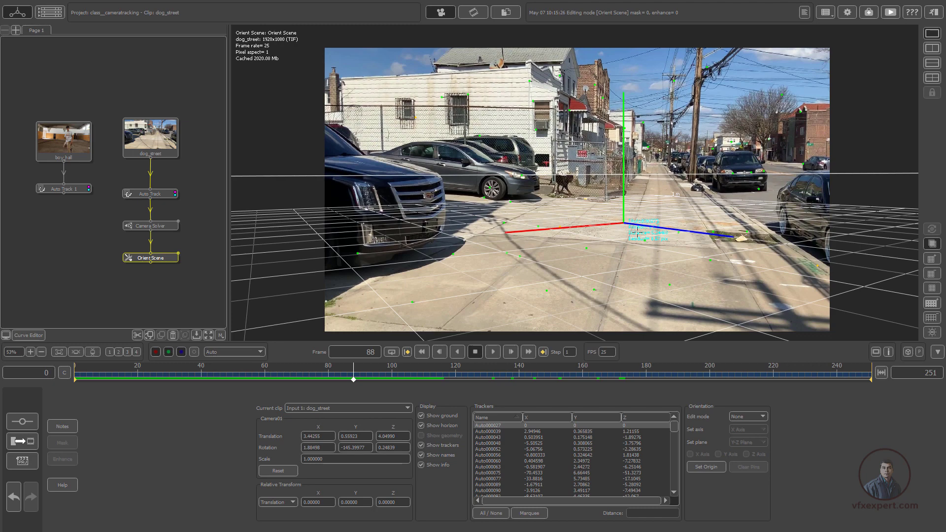
click(932, 47)
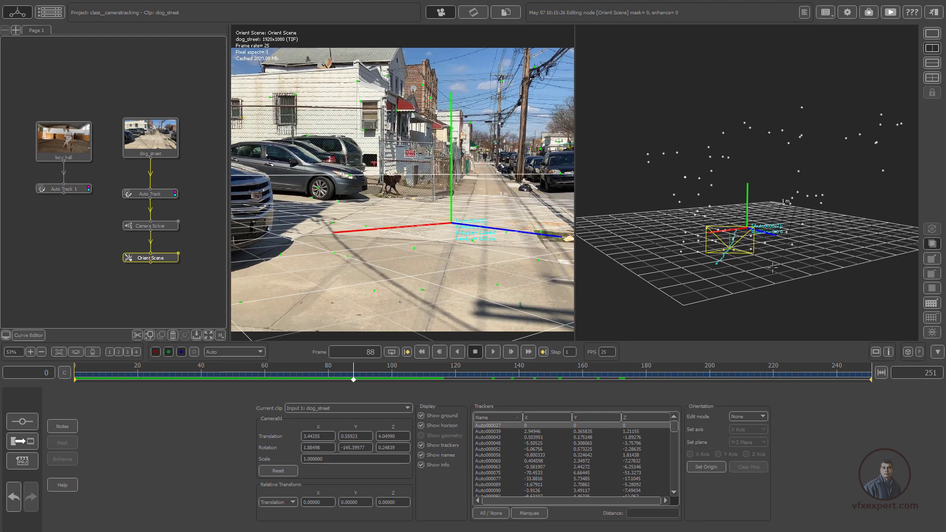
- Inspect the ground plane edge-on against the point cloud and camera in the 3D view, and return to the single footage view
scroll(772, 266, down, 5)
drag(722, 292, 743, 183)
mouse_move(771, 253)
mouse_down()
mouse_move(785, 271)
mouse_move(778, 254)
mouse_up()
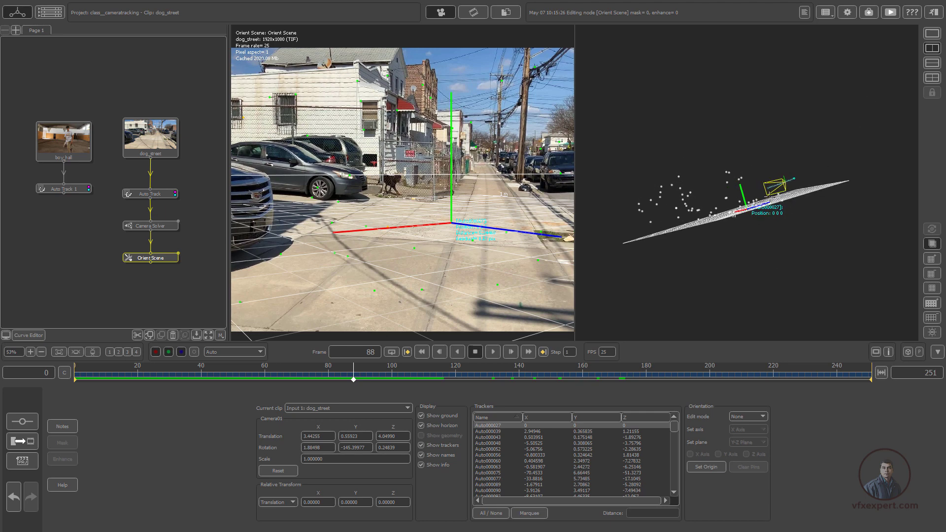
click(933, 34)
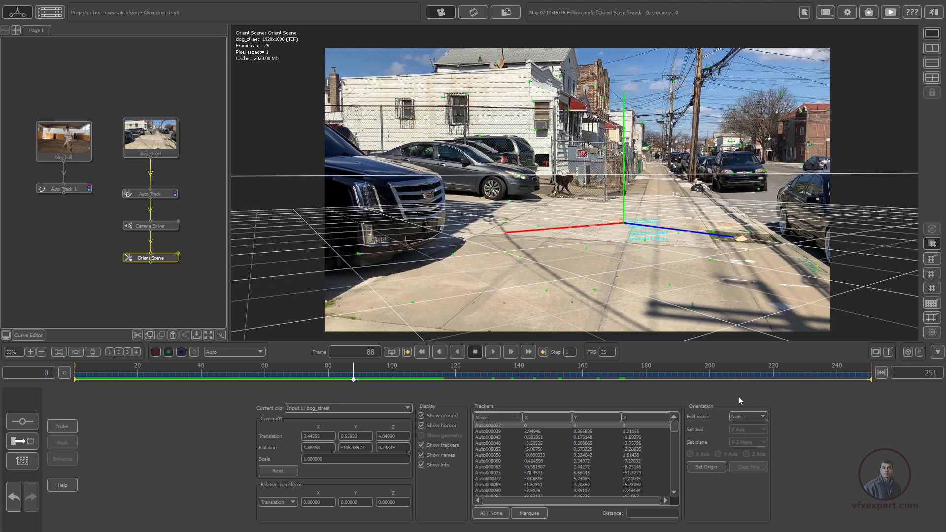
- Rotate the scene to align the ground grid and axes with the pavement, check earlier frames and set the edit mode back to None
click(741, 418)
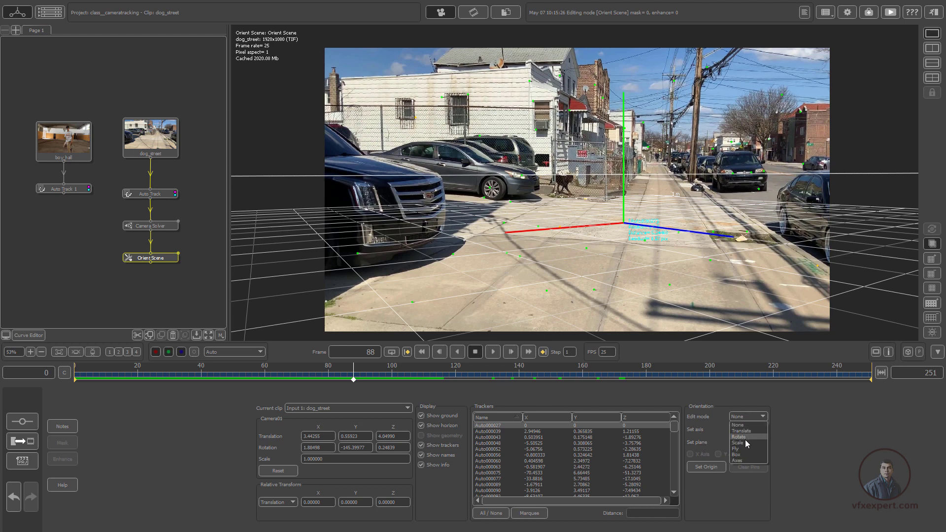
click(747, 437)
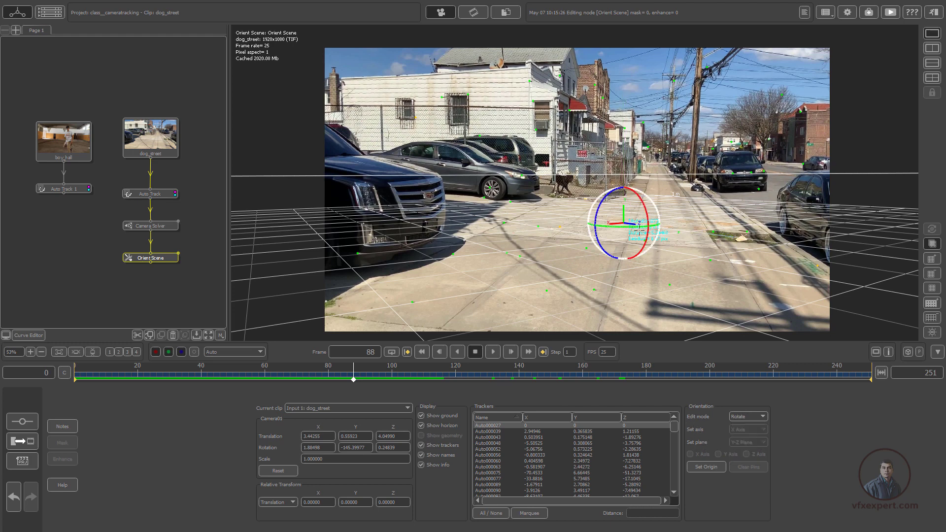
drag(640, 224, 587, 244)
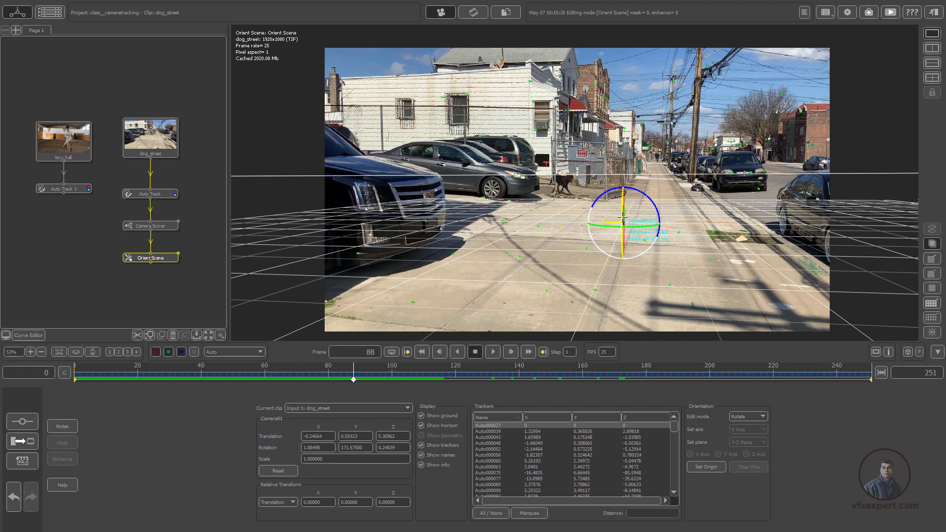
drag(623, 217, 627, 232)
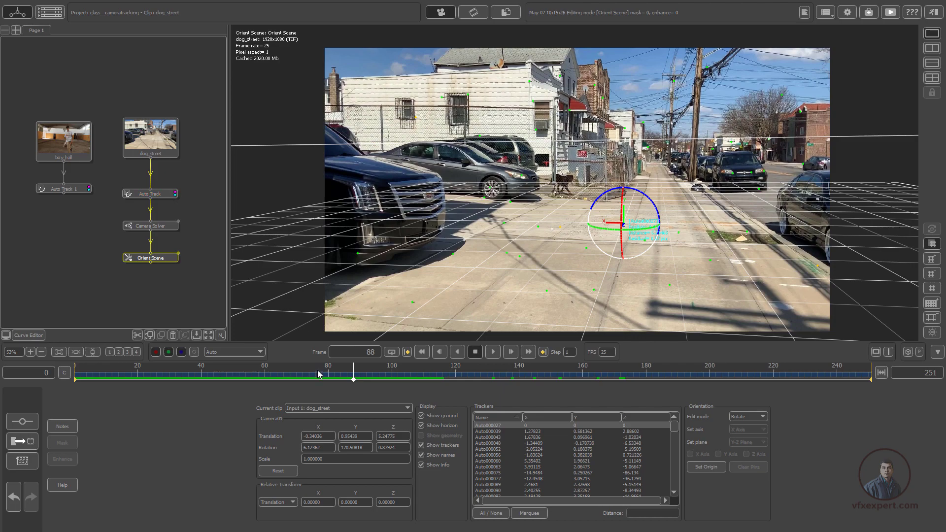
drag(321, 370, 204, 371)
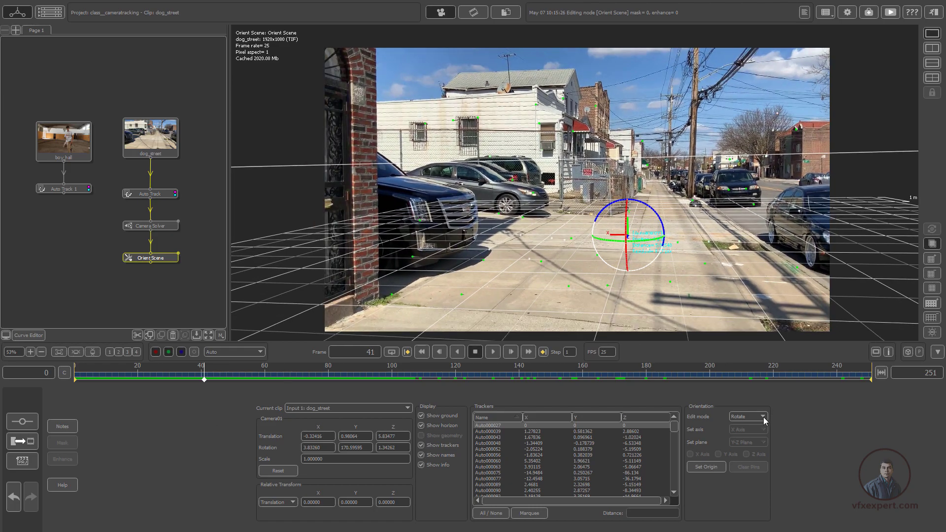
click(764, 416)
click(750, 424)
drag(457, 379, 211, 373)
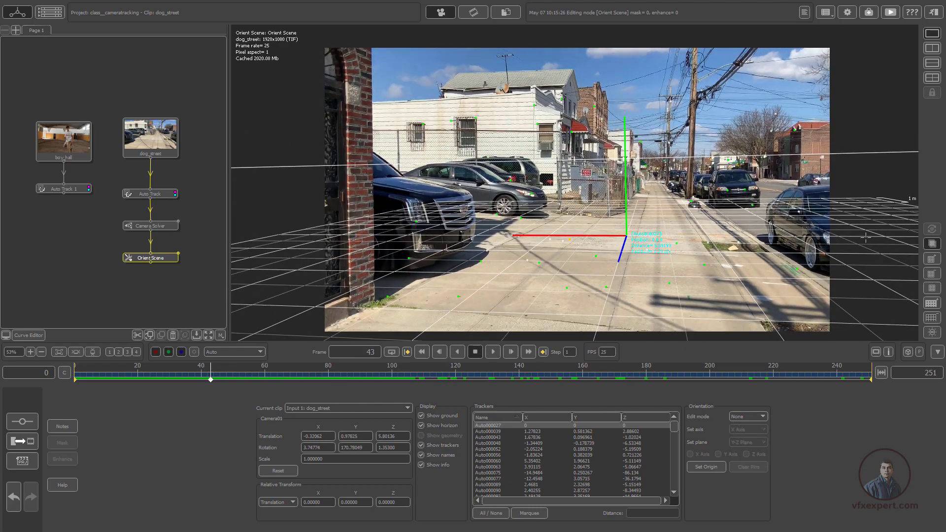
- Shrink the ground grid to 0.5 m spacing, play the clip to check its alignment with the pavement and return to frame 0
click(932, 274)
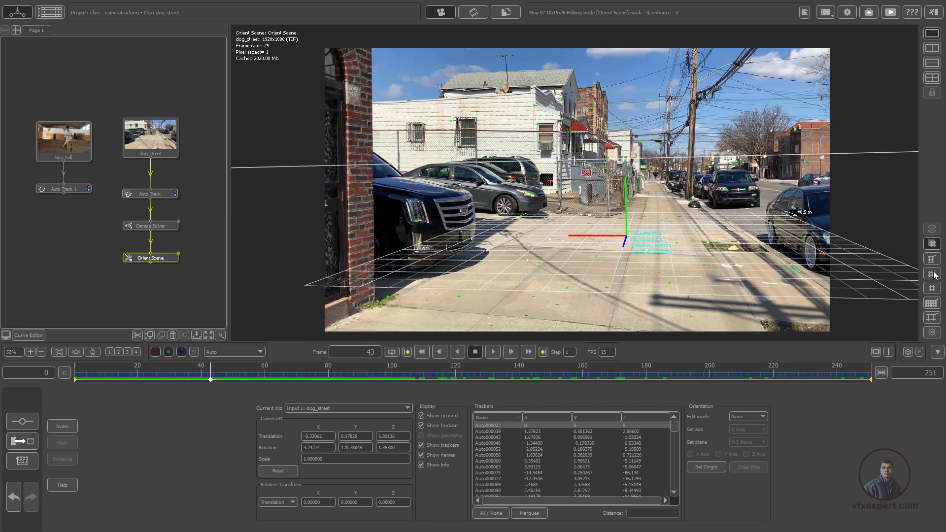
click(427, 353)
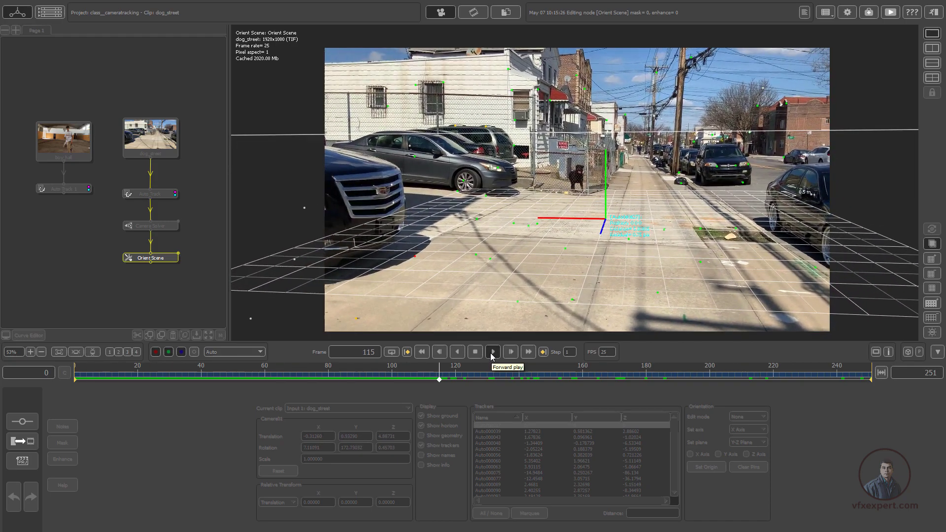
click(479, 353)
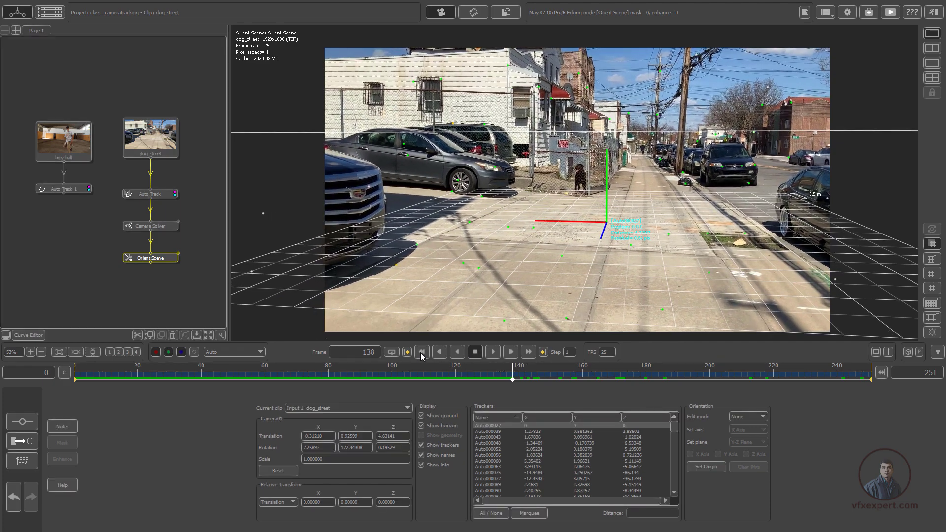
click(421, 352)
- Add a Test Object node after the dog_street Orient Scene node
right_click(171, 260)
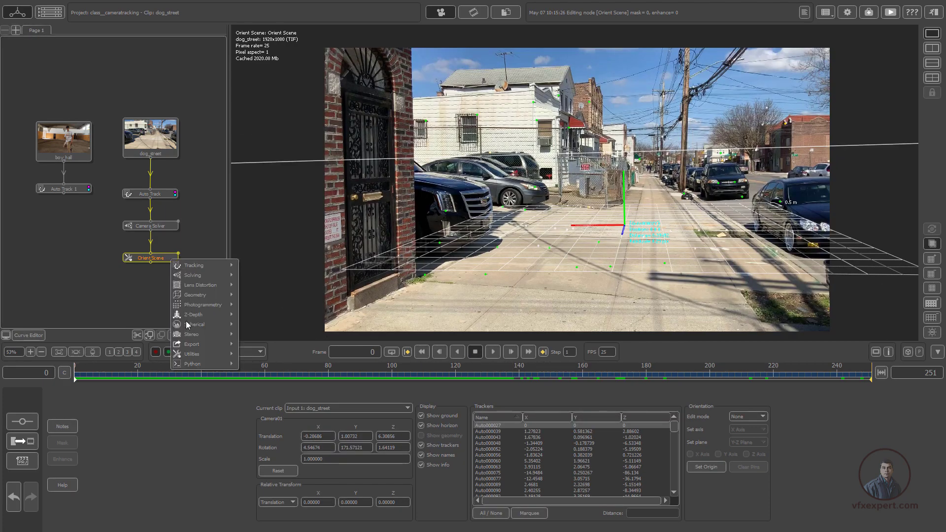
mouse_move(214, 294)
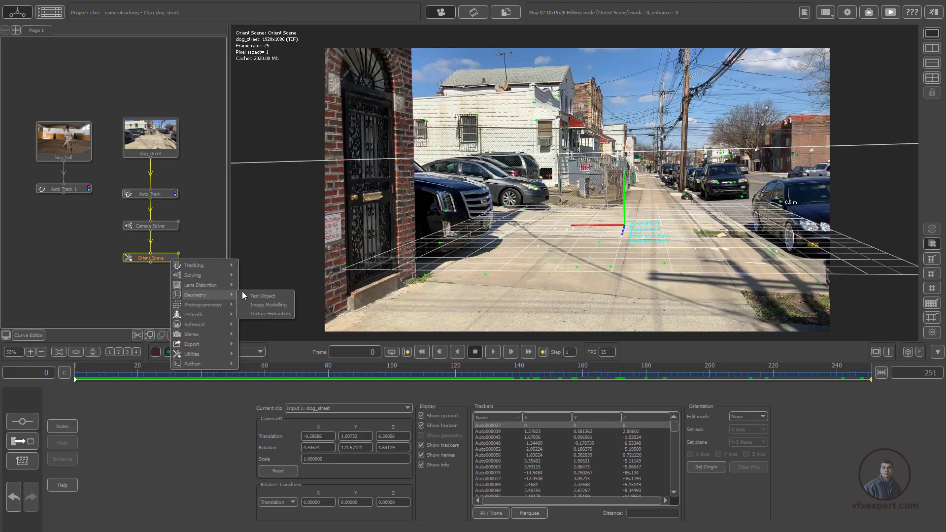
click(271, 296)
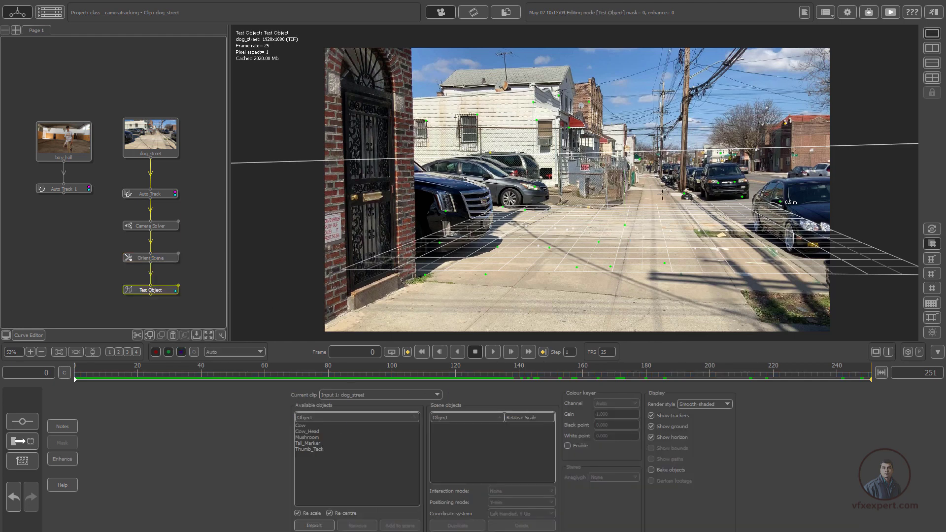
- Add a Tall_Marker to the scene, duplicate it and place one copy at the pavement tracker between the parked cars and the origin
click(315, 444)
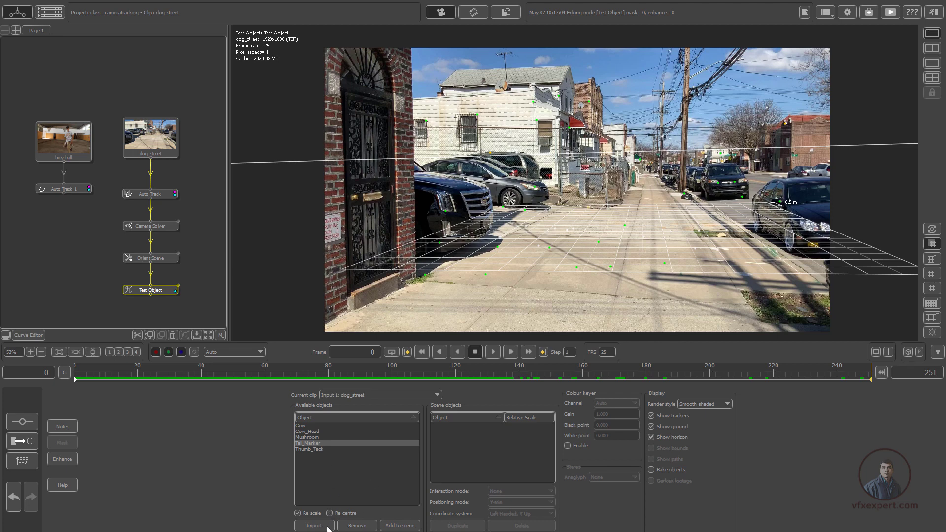
click(400, 526)
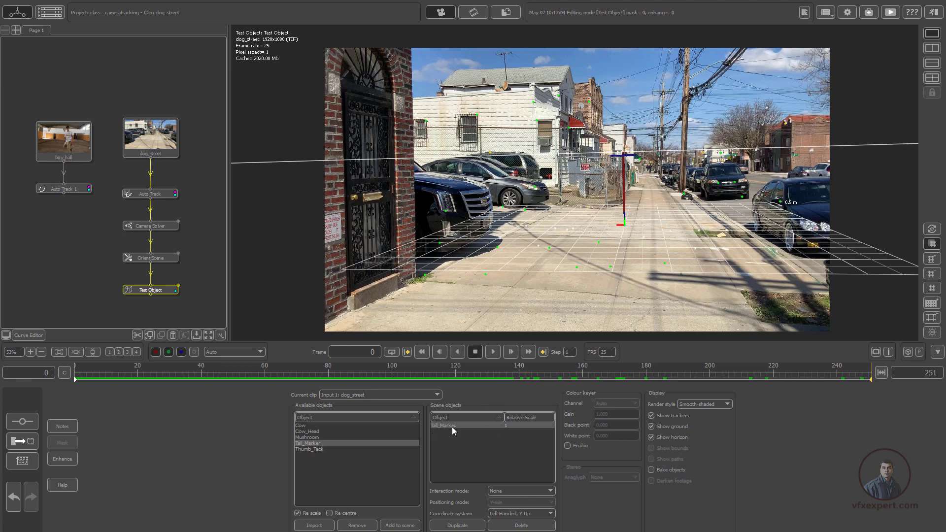
click(463, 526)
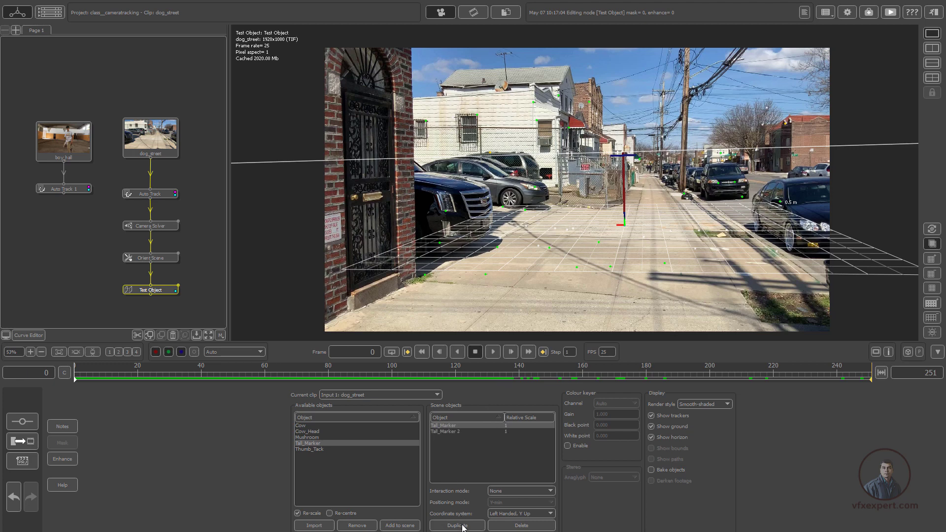
click(507, 491)
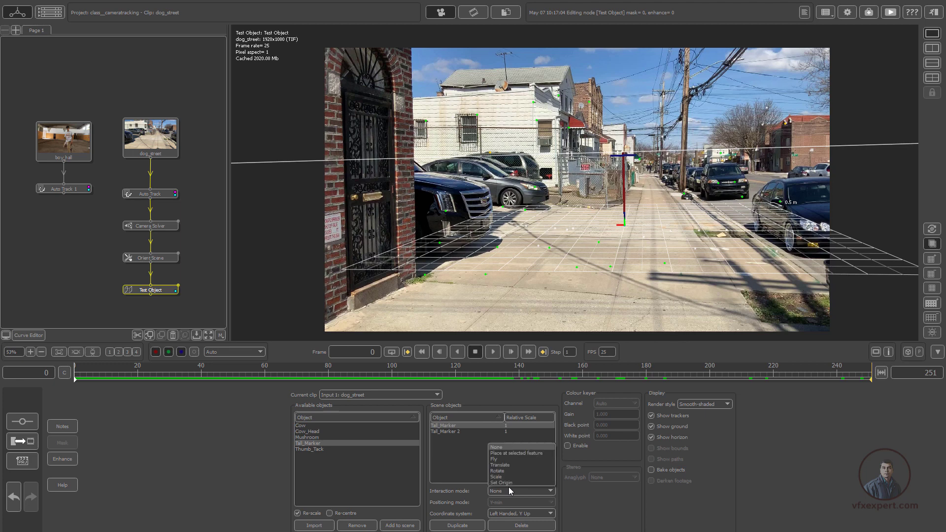
click(512, 454)
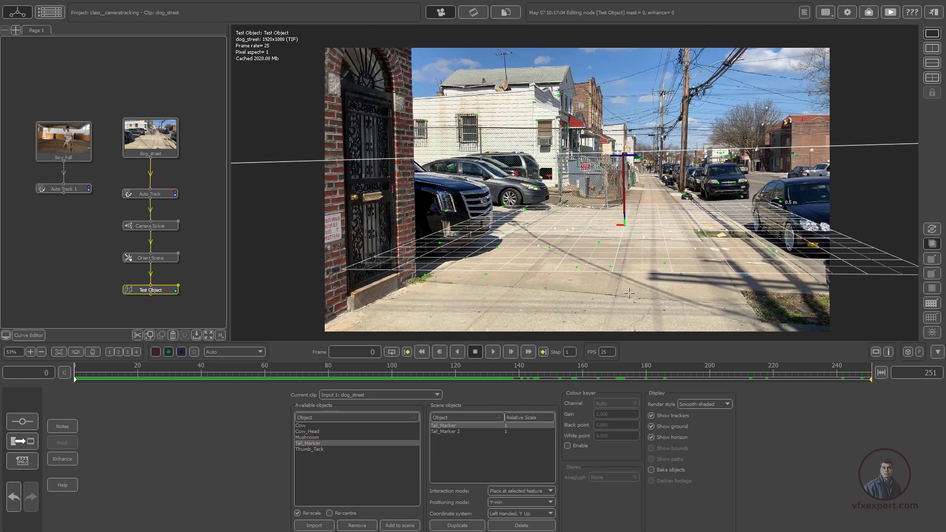
click(550, 247)
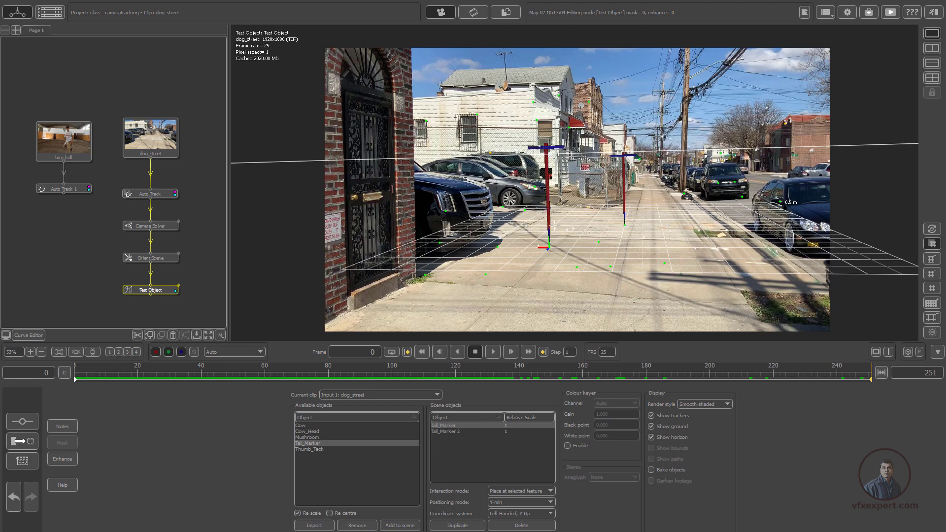
- Add a Thumb_Tack to the scene and place it at the pavement tracker on the street side of the origin
click(315, 449)
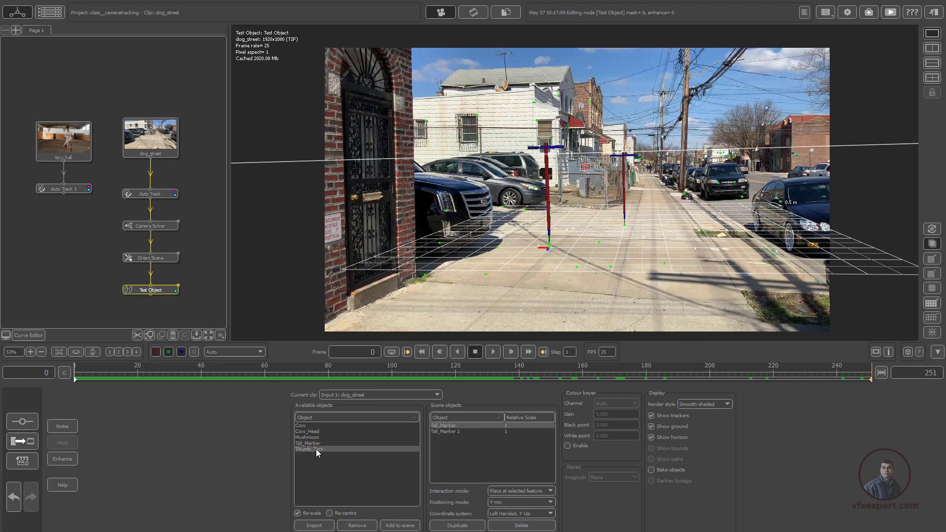
click(408, 526)
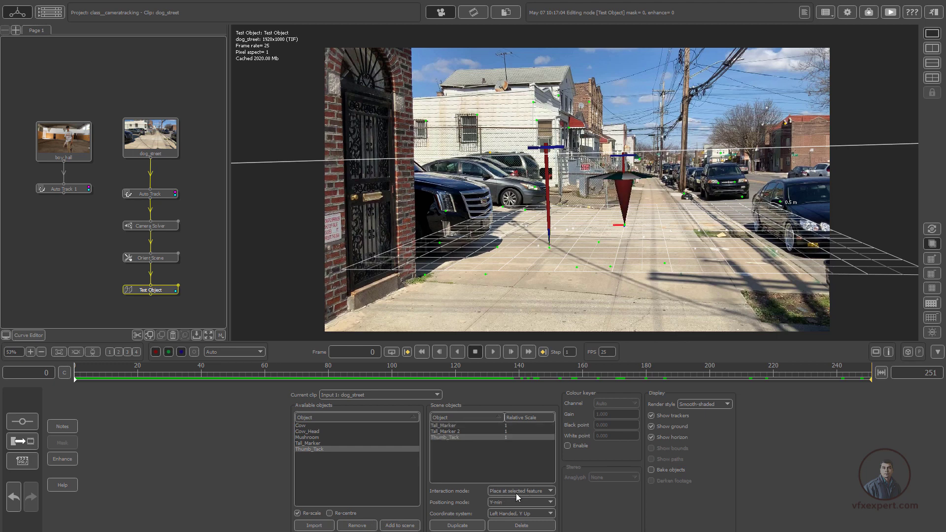
click(665, 264)
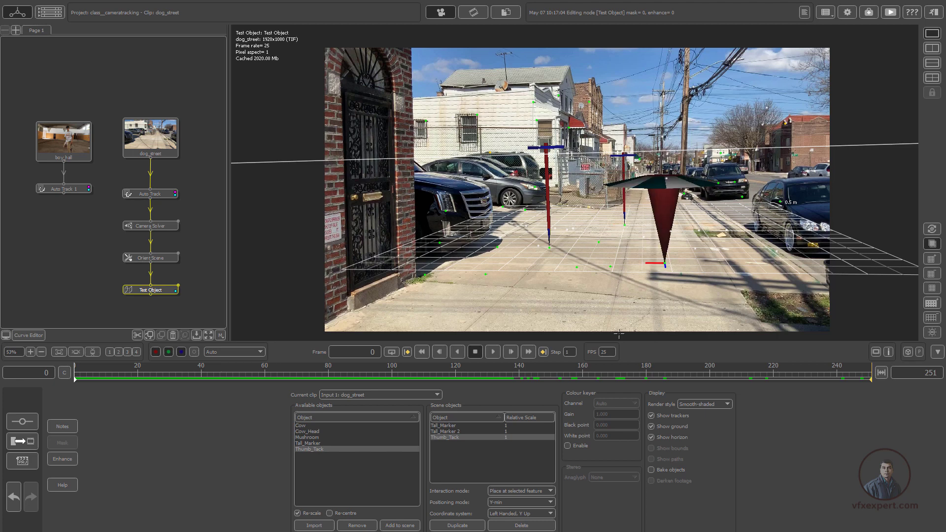
- Duplicate the Thumb_Tack twice and place the tacks at the tracker on the white house and the one beside the parked SUV
click(466, 526)
click(533, 103)
click(466, 525)
click(439, 243)
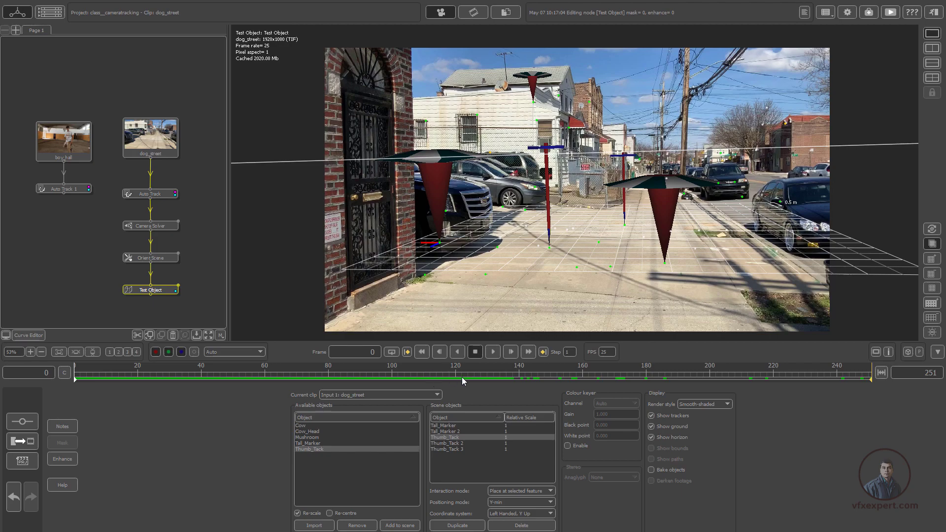
- Play the clip to check how the test objects stick to the footage, and return to frame 0
click(494, 351)
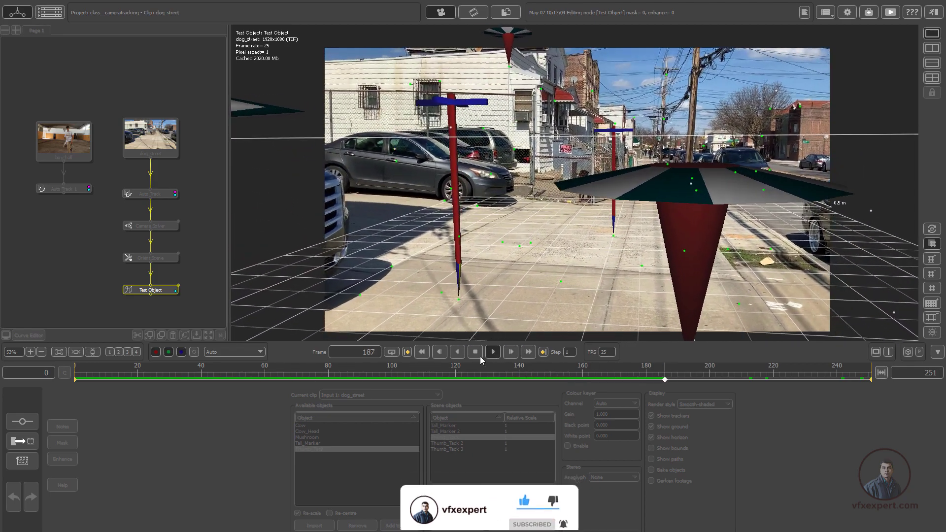
click(476, 352)
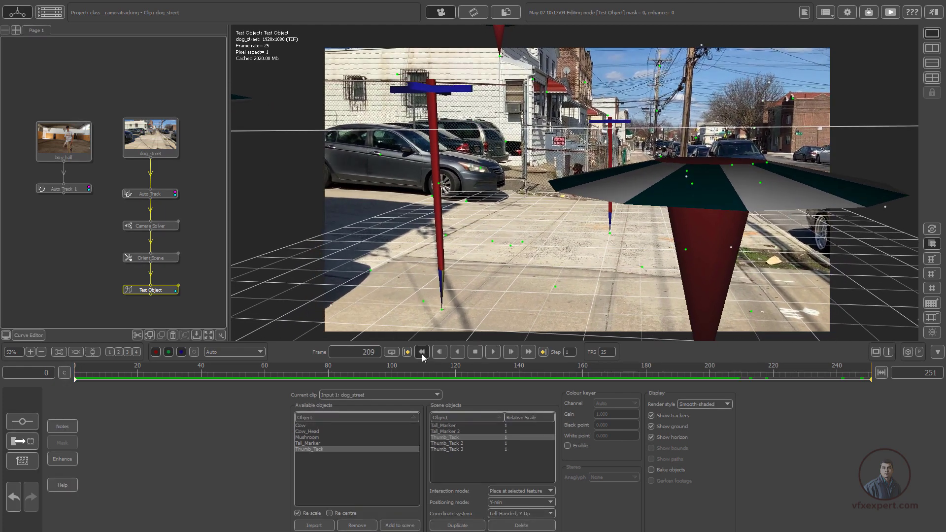
click(422, 352)
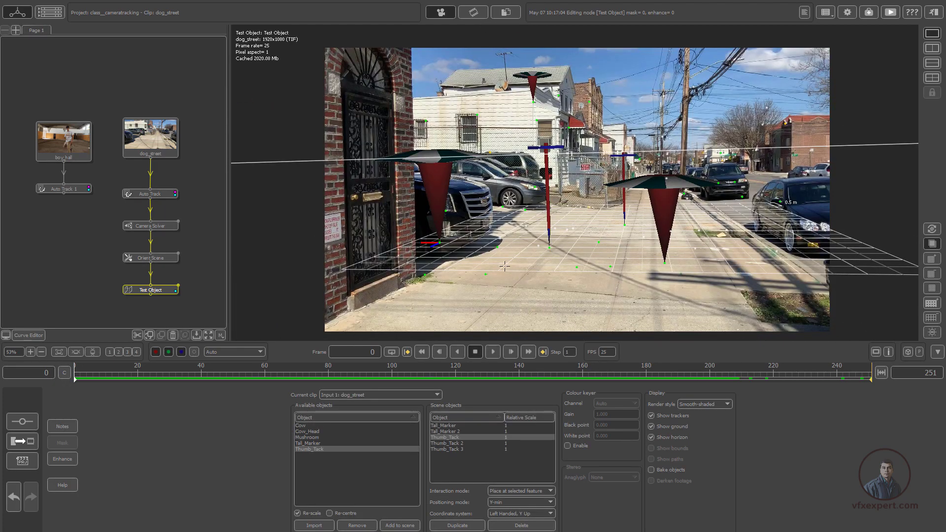